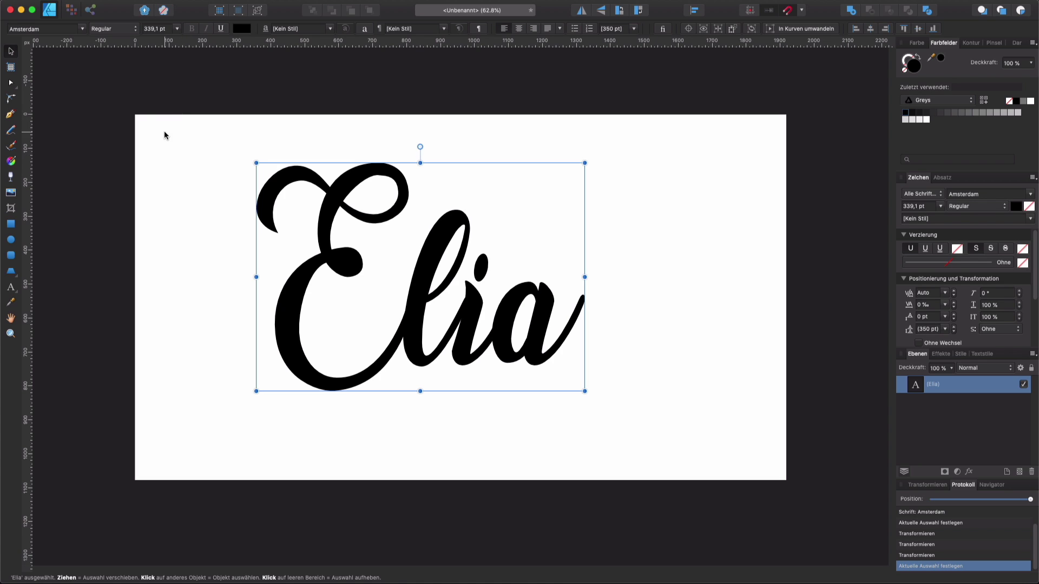
Step: Try the Aquiline font on the selected lettering, apply Amore Mio Personal Use instead, and deselect the text
{"action": "left_click", "coordinate": [52, 32]}
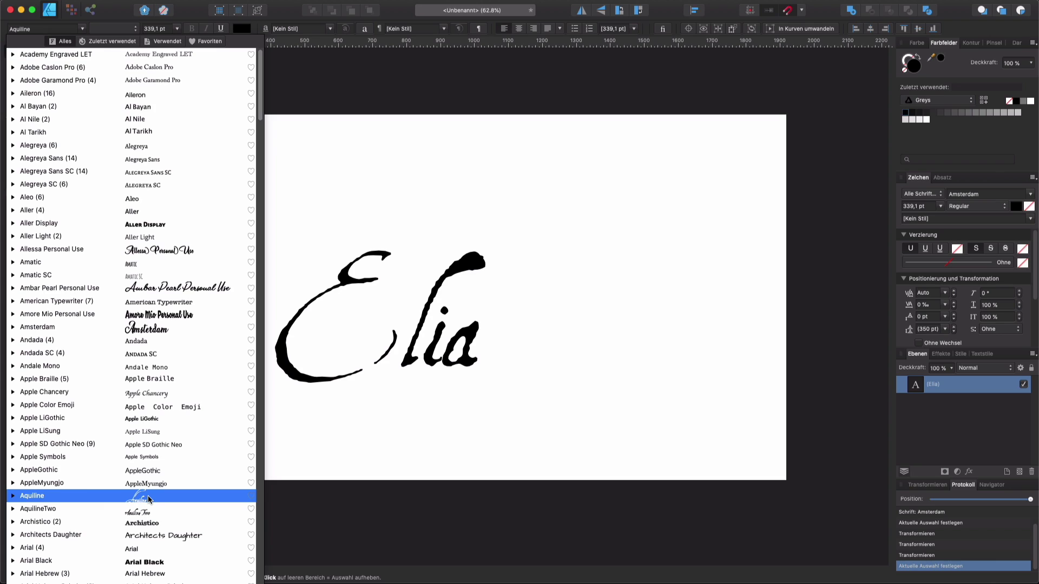
{"action": "left_click", "coordinate": [149, 498]}
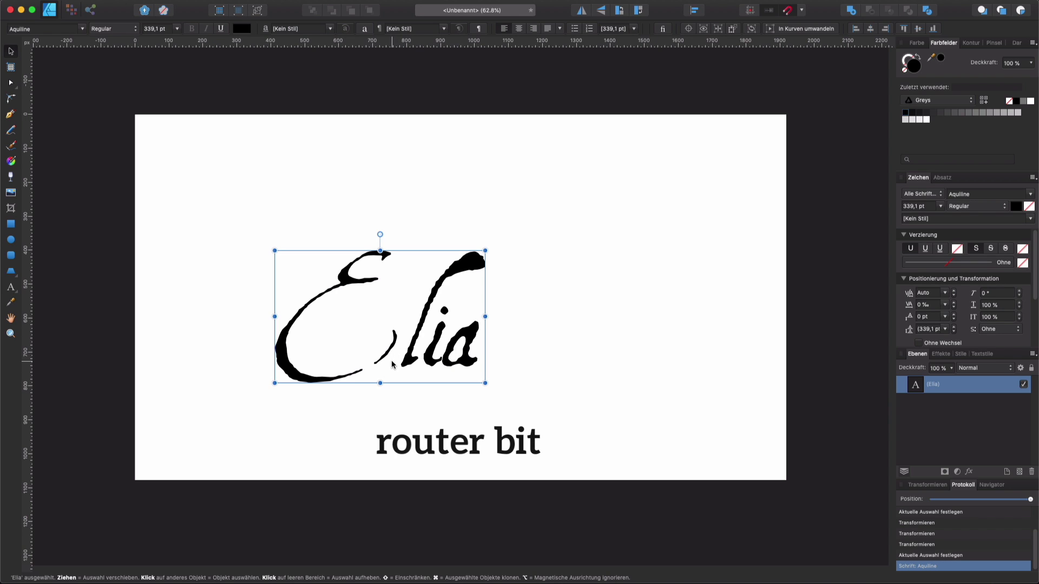
{"action": "left_click", "coordinate": [57, 29]}
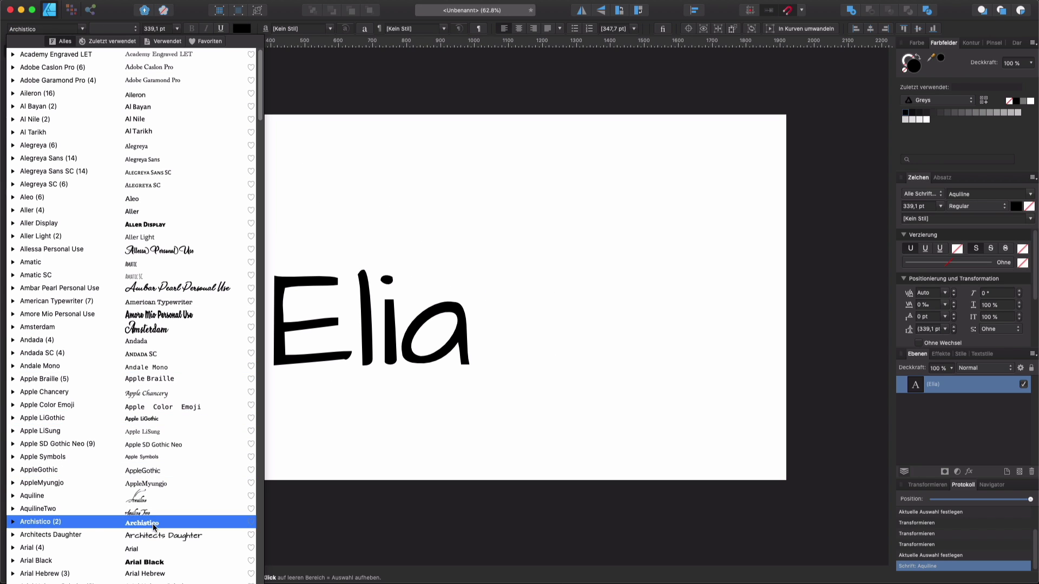
{"action": "left_click", "coordinate": [165, 314]}
{"action": "left_click", "coordinate": [512, 184]}
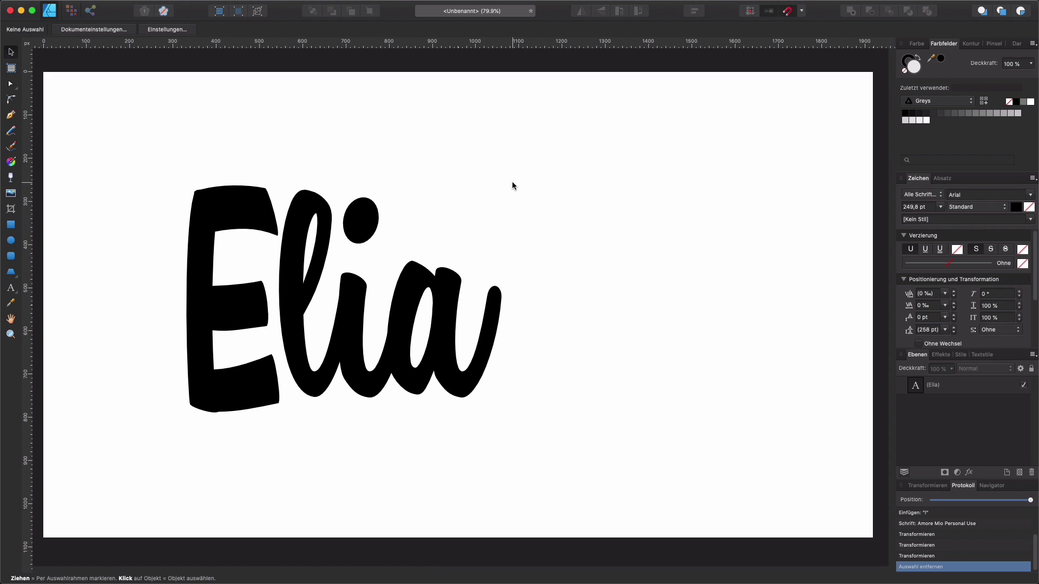
Step: Set up an SVG export with the SVG (für Export) preset and text exported as font-independent curves
{"action": "key", "text": "super+alt+shift+s"}
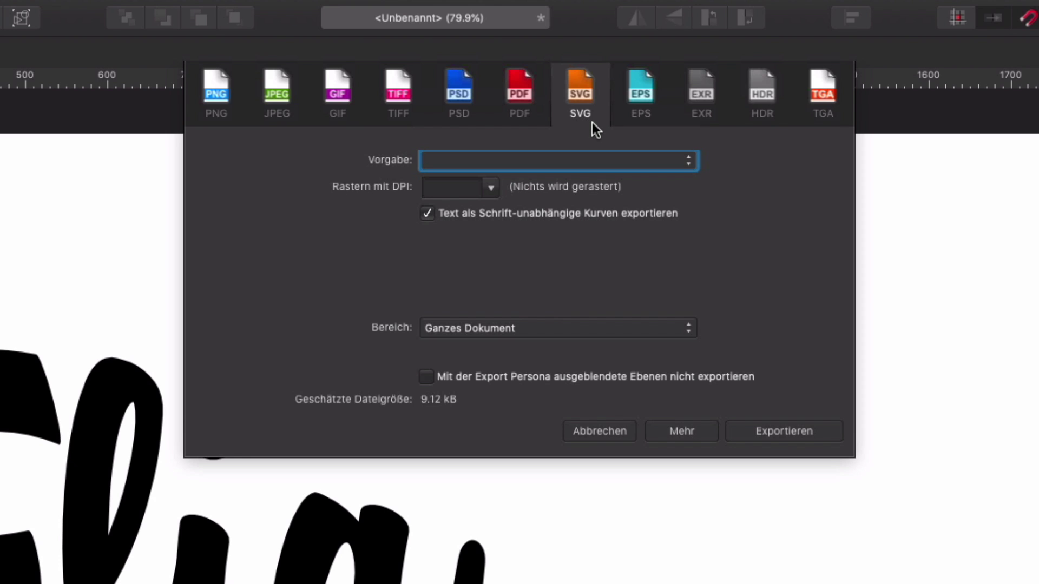
{"action": "left_click_drag", "start_coordinate": [544, 160], "coordinate": [521, 180]}
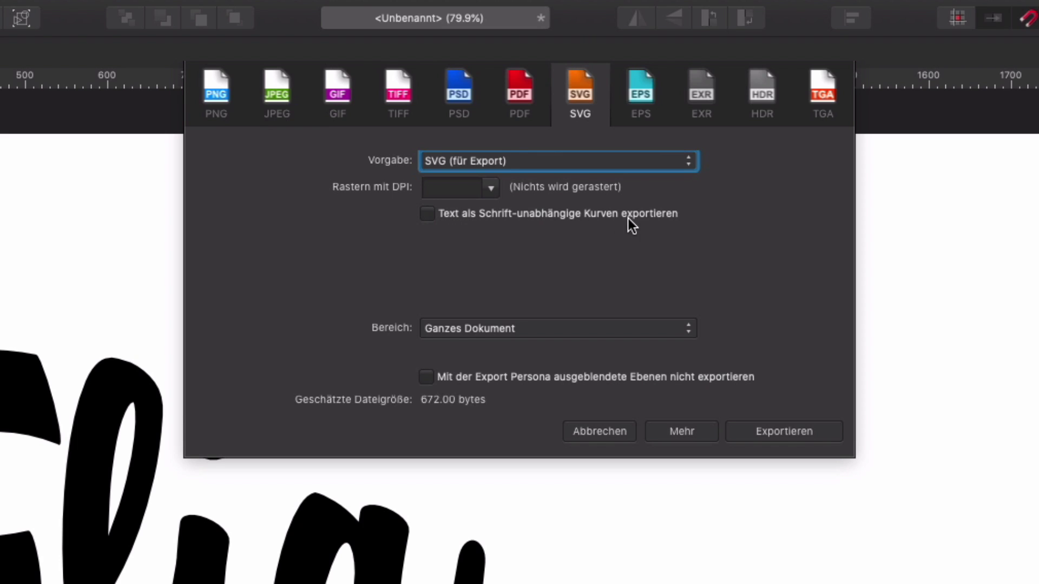
{"action": "left_click", "coordinate": [486, 214]}
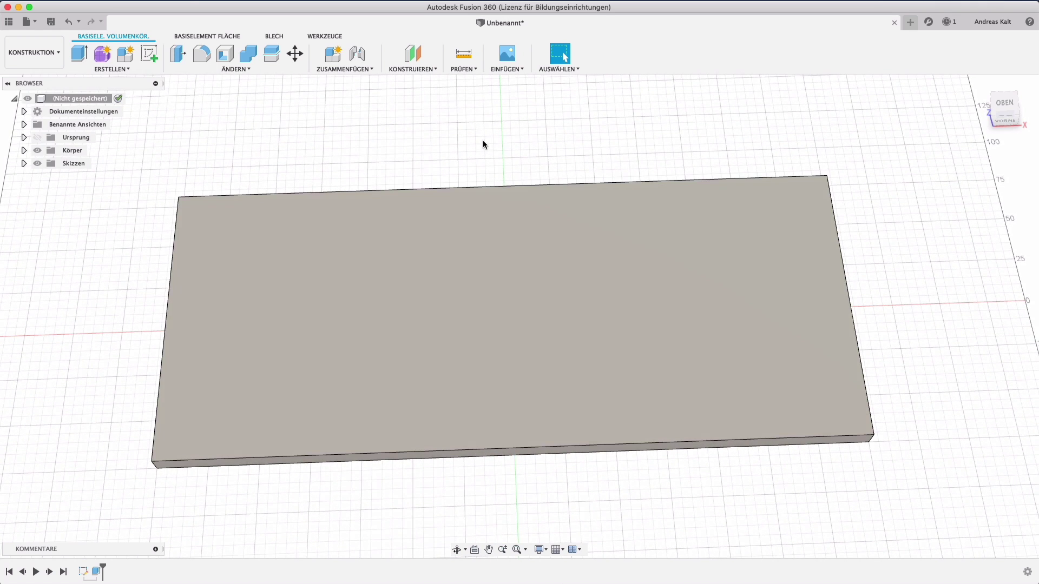
Step: In Fusion 360, insert schilder-elia.svg from the _CNC-dateien folder as a sketch on the plate's upper face
{"action": "left_click", "coordinate": [508, 70]}
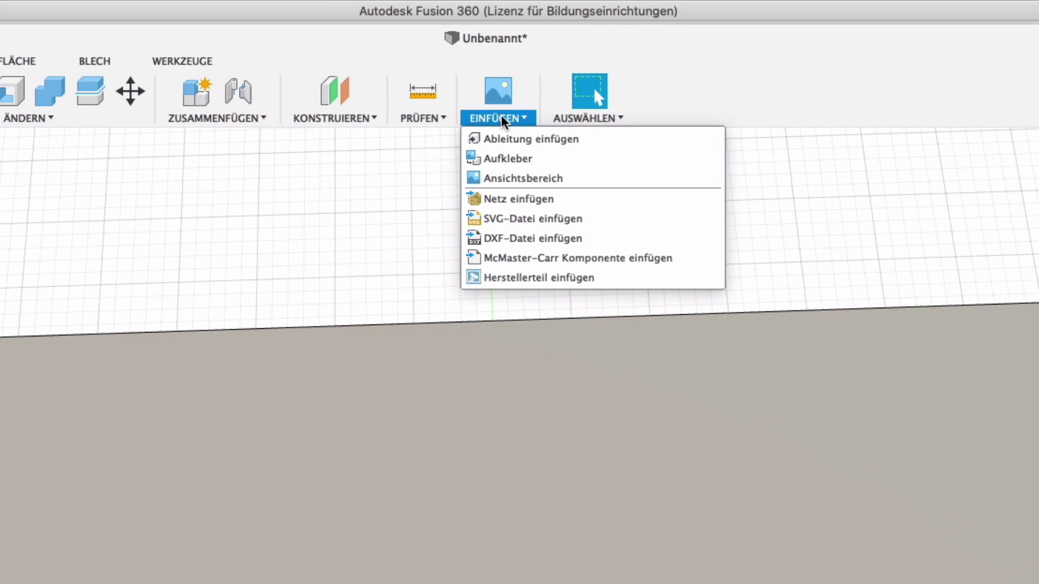
{"action": "left_click", "coordinate": [612, 223]}
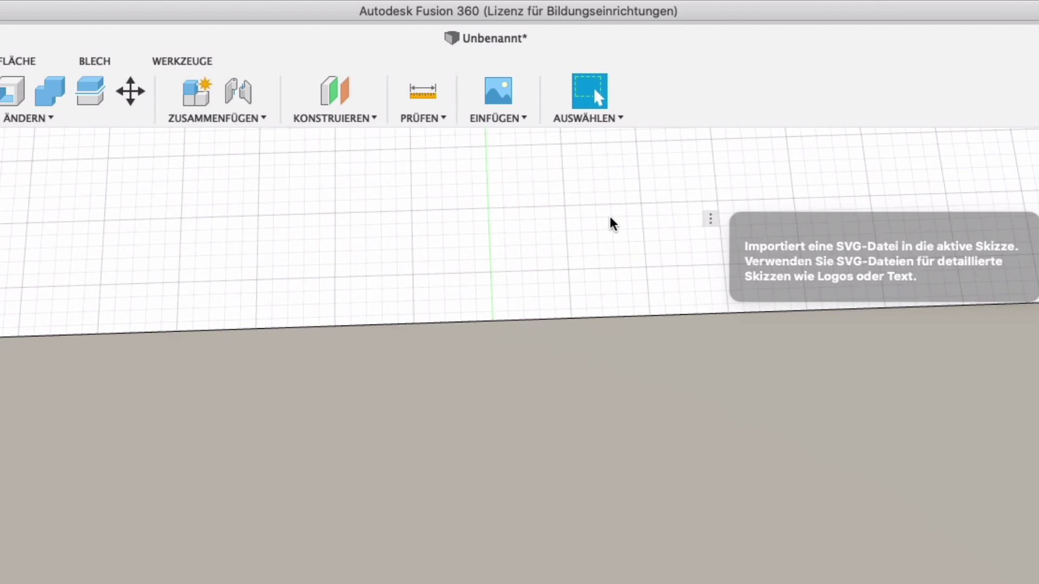
{"action": "left_click", "coordinate": [754, 487]}
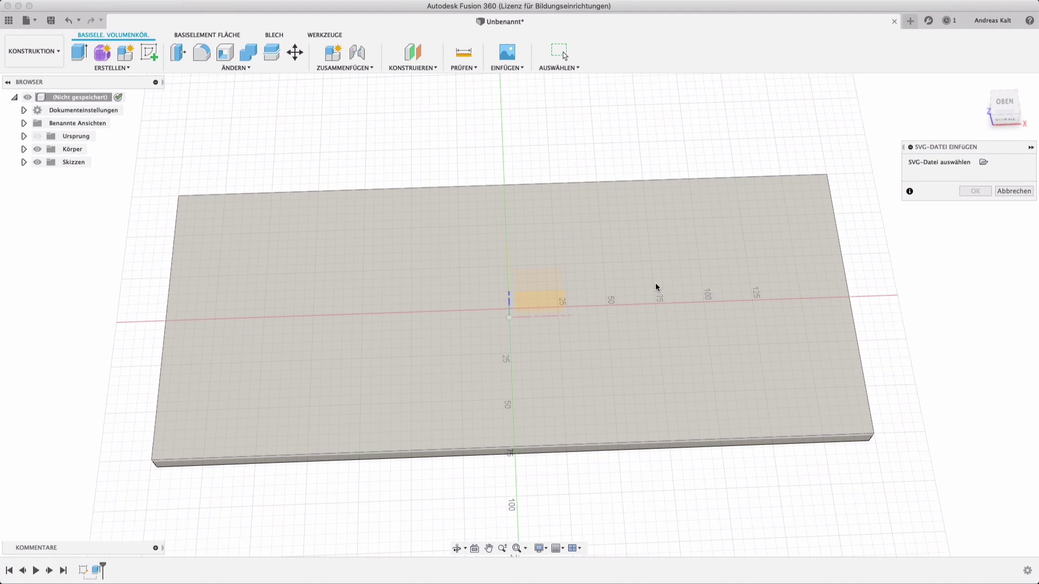
{"action": "left_click", "coordinate": [742, 263]}
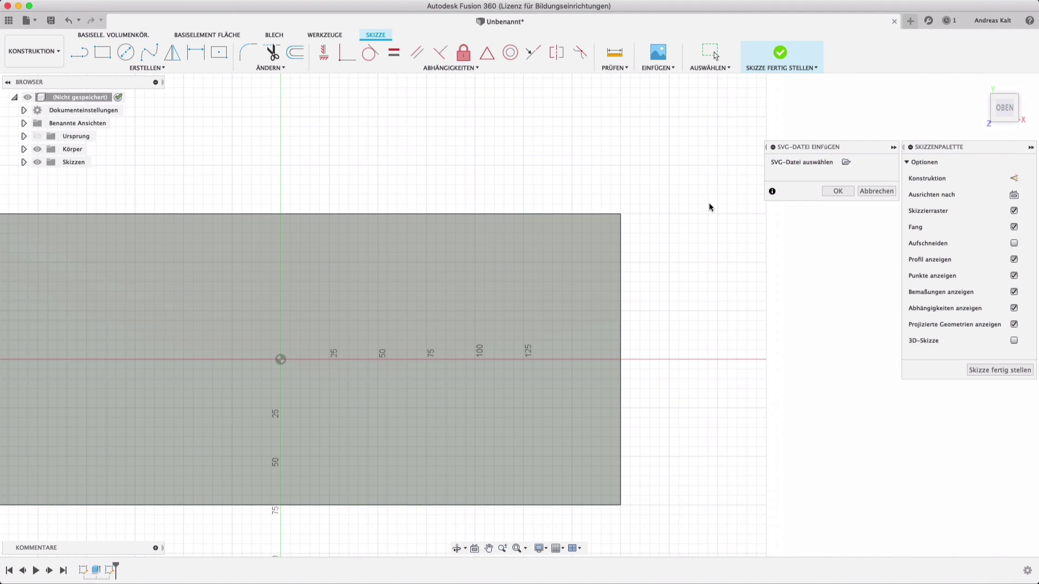
{"action": "left_click", "coordinate": [846, 162]}
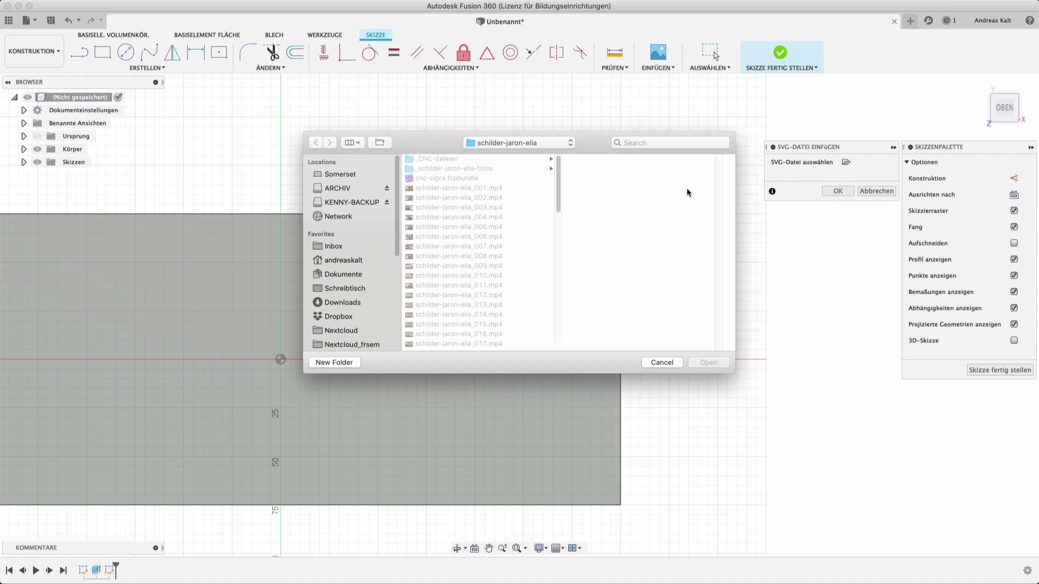
{"action": "left_click", "coordinate": [452, 159]}
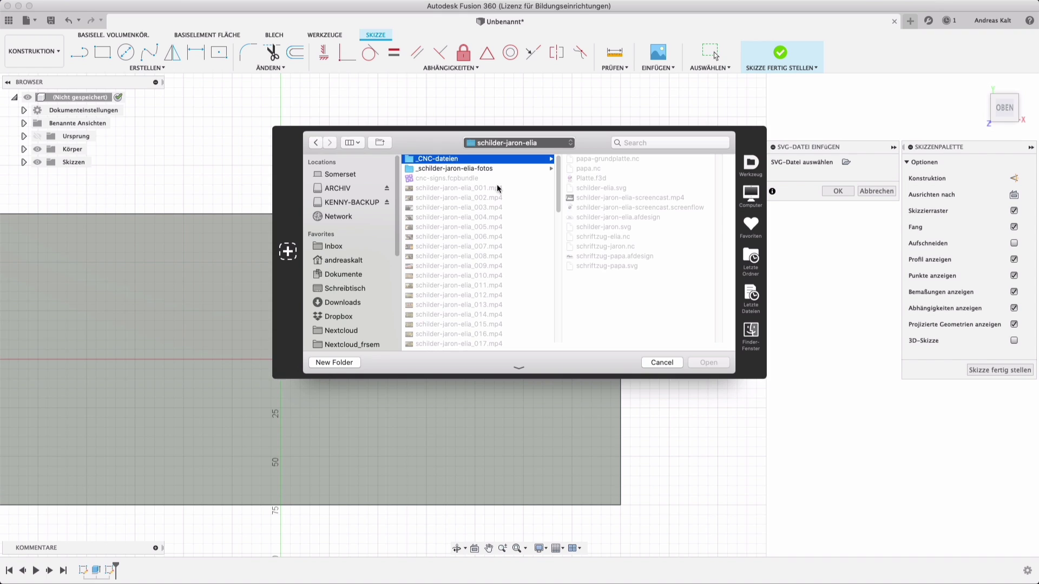
{"action": "left_click", "coordinate": [610, 189]}
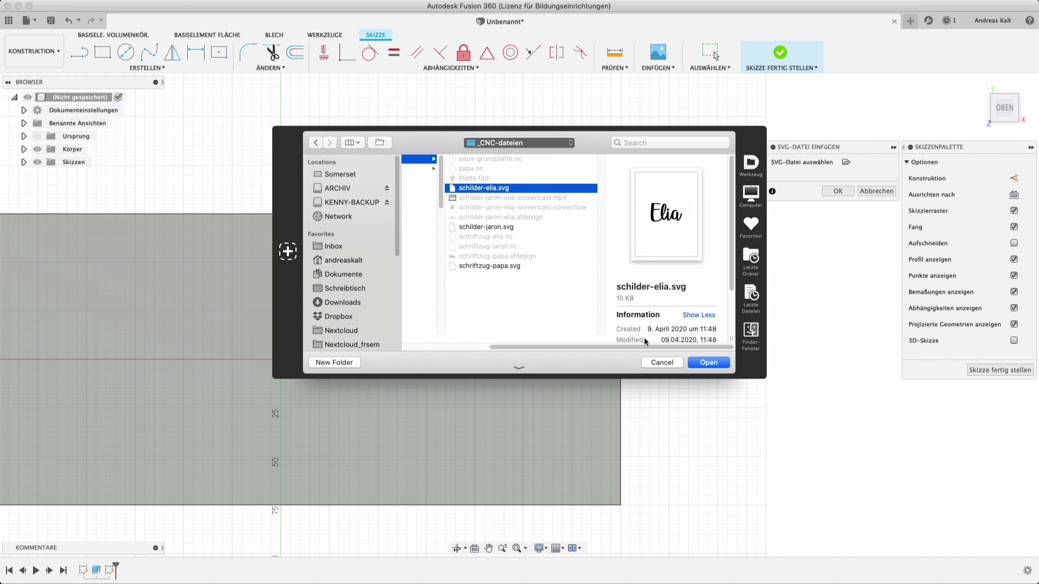
{"action": "left_click", "coordinate": [708, 363]}
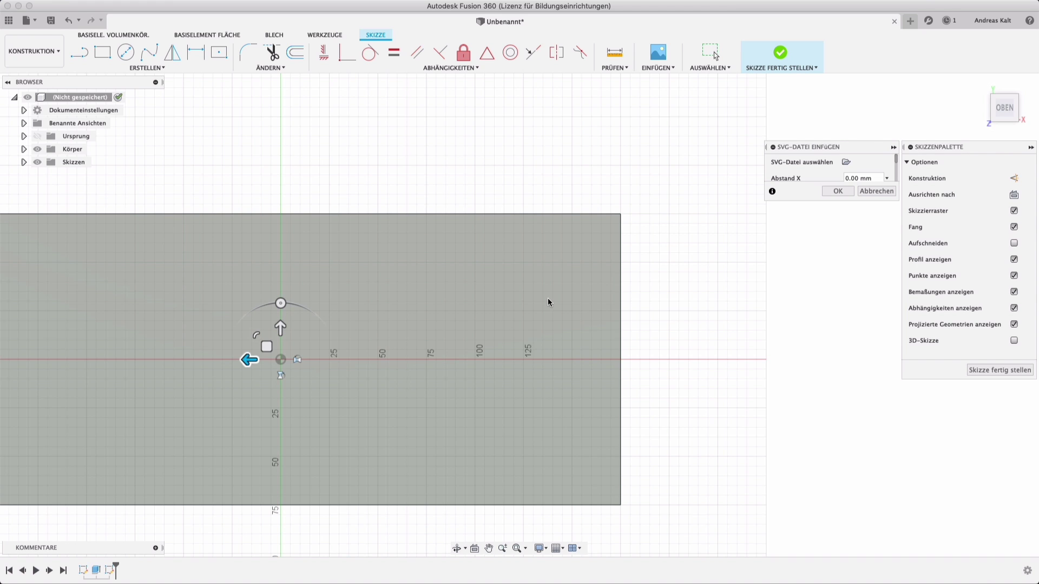
Step: Rotate the imported lettering upright, scale it down and place it on the plate at an X distance of about 19 mm
{"action": "scroll", "coordinate": [550, 297], "scroll_direction": "down", "scroll_amount": 3}
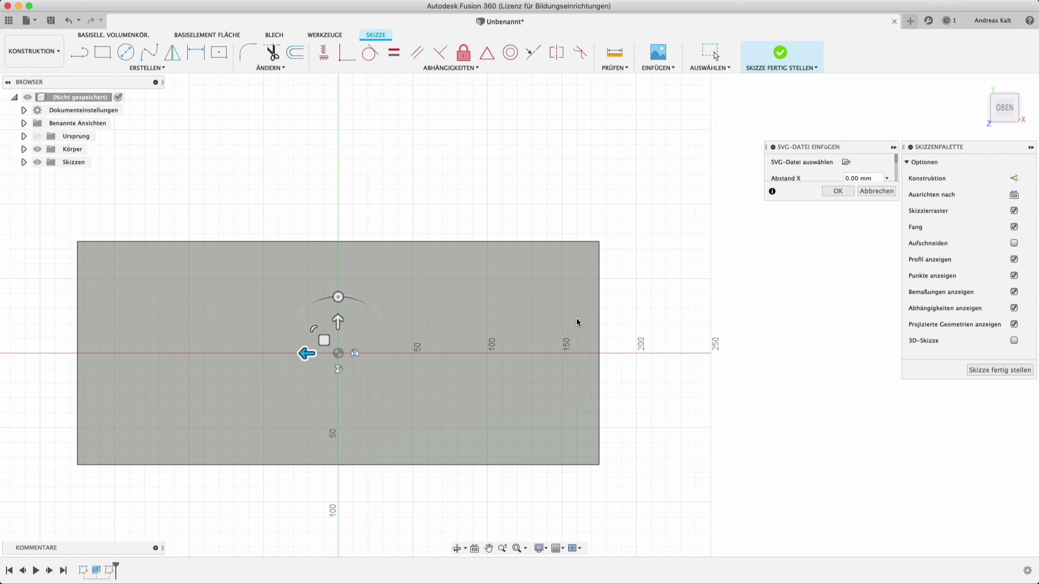
{"action": "scroll", "coordinate": [577, 320], "scroll_direction": "down", "scroll_amount": 5}
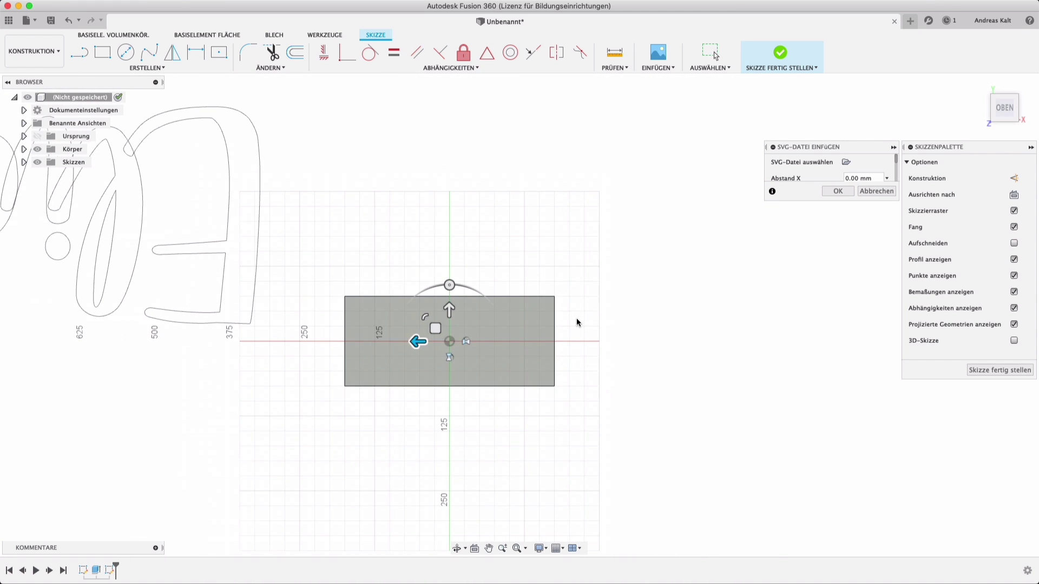
{"action": "left_click_drag", "start_coordinate": [478, 282], "coordinate": [482, 436]}
{"action": "mouse_move", "coordinate": [489, 352]}
{"action": "left_mouse_down"}
{"action": "mouse_move", "coordinate": [402, 318]}
{"action": "mouse_move", "coordinate": [411, 325]}
{"action": "left_mouse_up"}
{"action": "scroll", "coordinate": [563, 308], "scroll_direction": "up", "scroll_amount": 5}
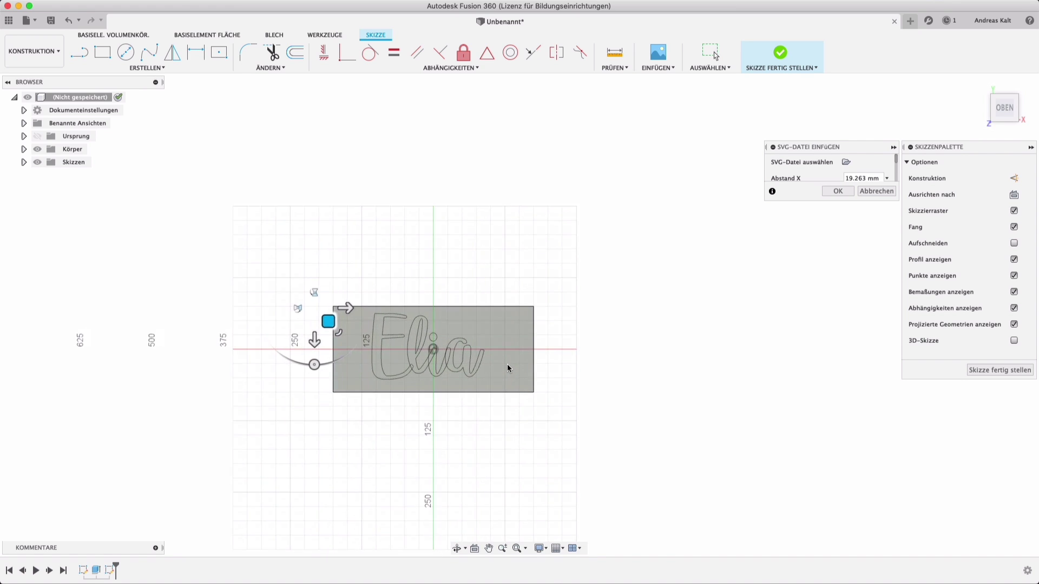
{"action": "left_click", "coordinate": [845, 192]}
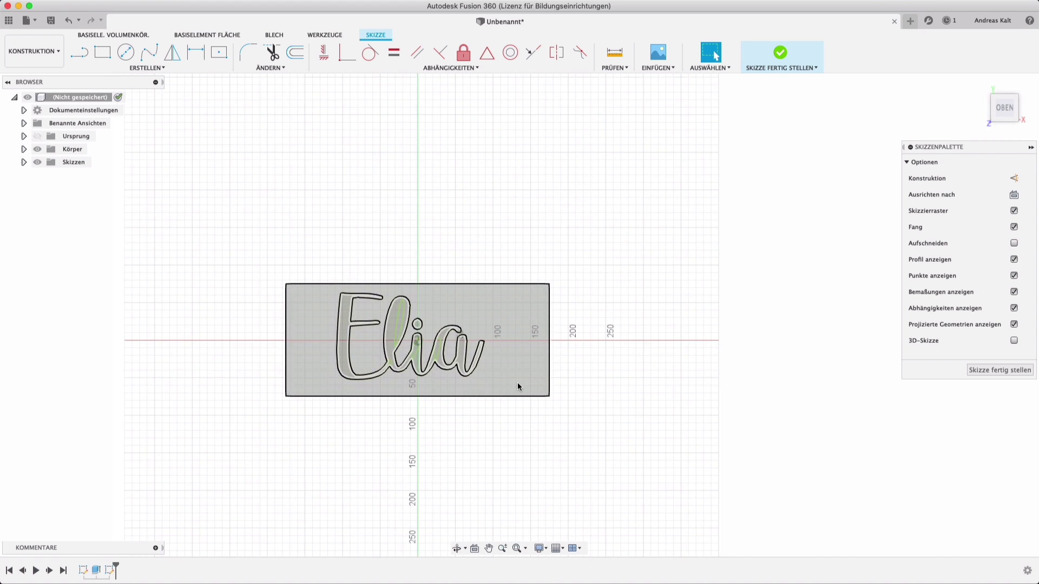
Step: Select the plate area around the lettering and the opening inside the letter l, and finish the sketch
{"action": "scroll", "coordinate": [517, 382], "scroll_direction": "up", "scroll_amount": 5}
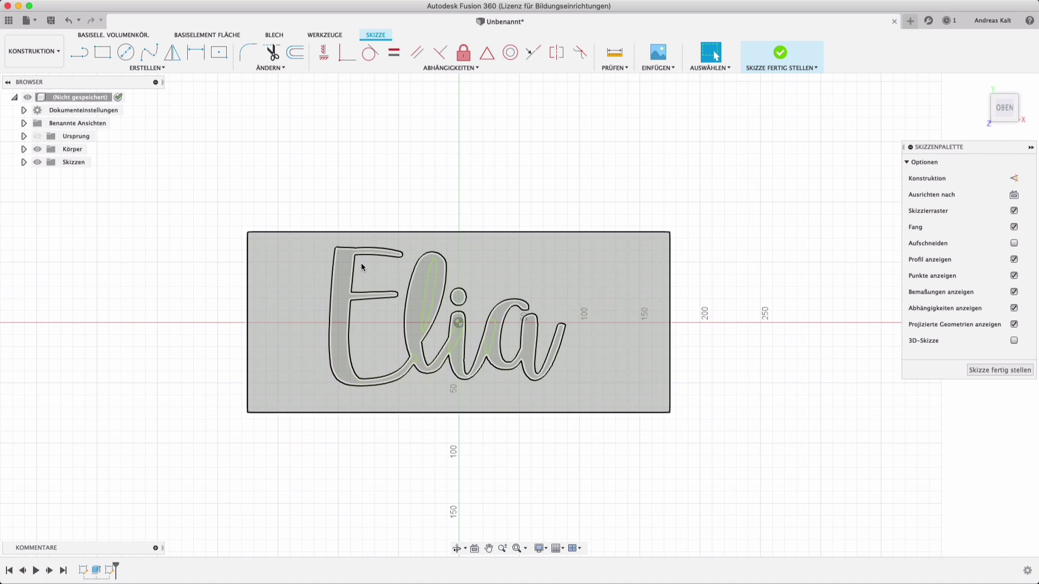
{"action": "scroll", "coordinate": [374, 271], "scroll_direction": "up", "scroll_amount": 3}
{"action": "left_click", "coordinate": [333, 276]}
{"action": "left_click", "coordinate": [333, 276]}
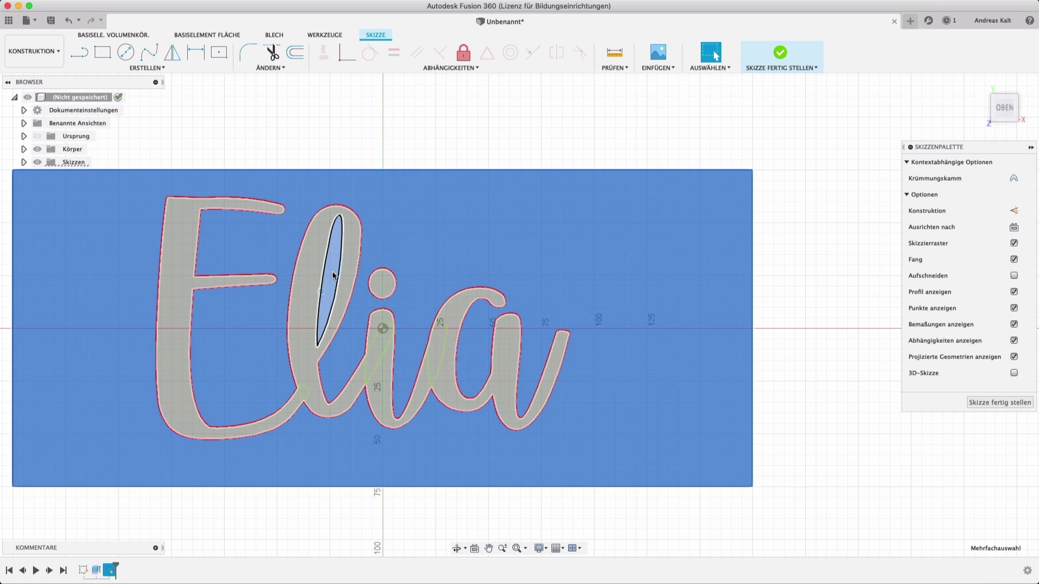
{"action": "left_click", "coordinate": [407, 173]}
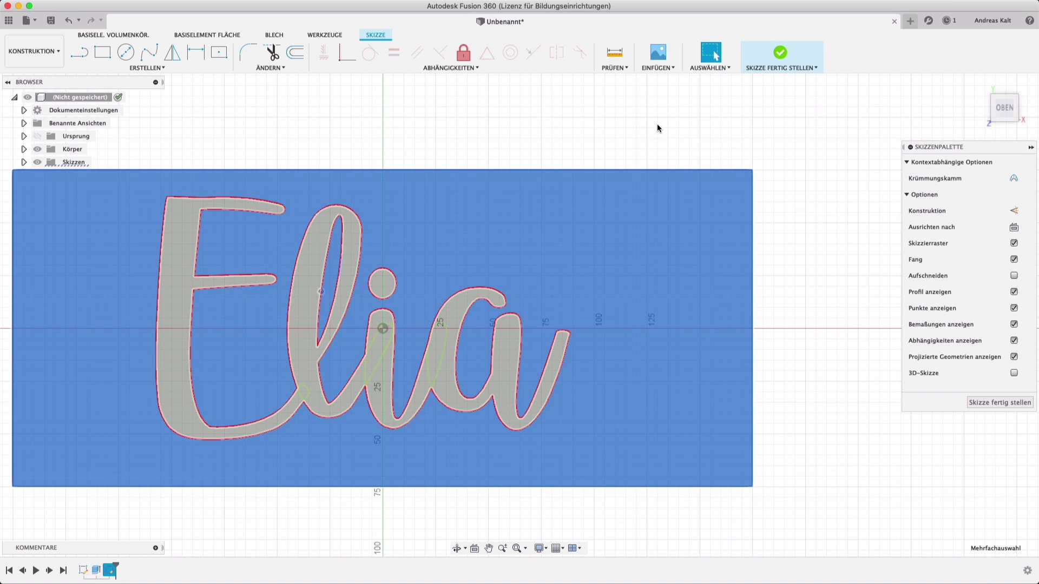
{"action": "left_click", "coordinate": [990, 402]}
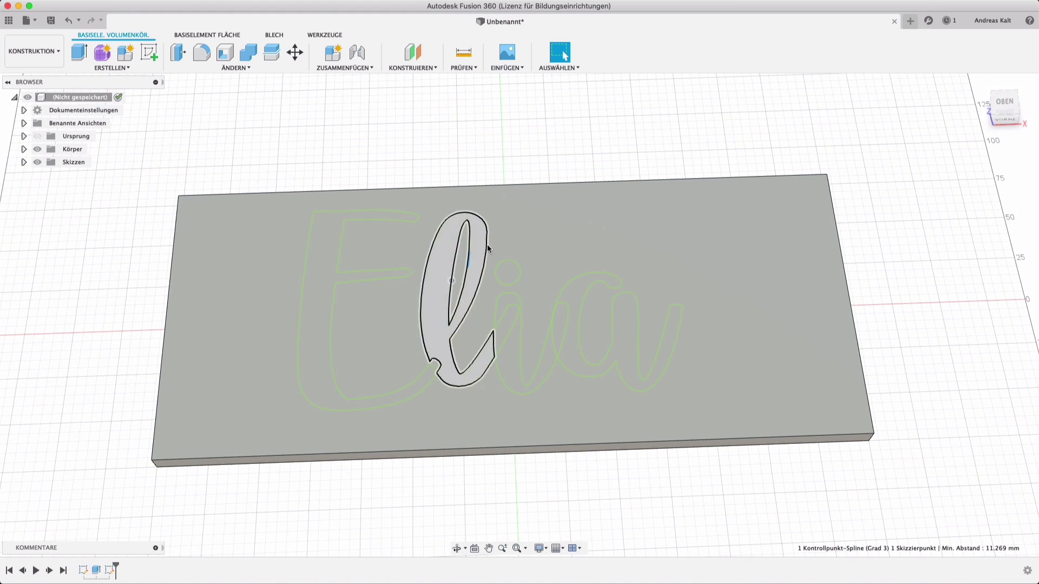
Step: Cut away the plate around the lettering and inside the letter l with an Extrude of -10 mm
{"action": "left_click", "coordinate": [498, 236]}
{"action": "left_click", "coordinate": [462, 254], "text": "shift"}
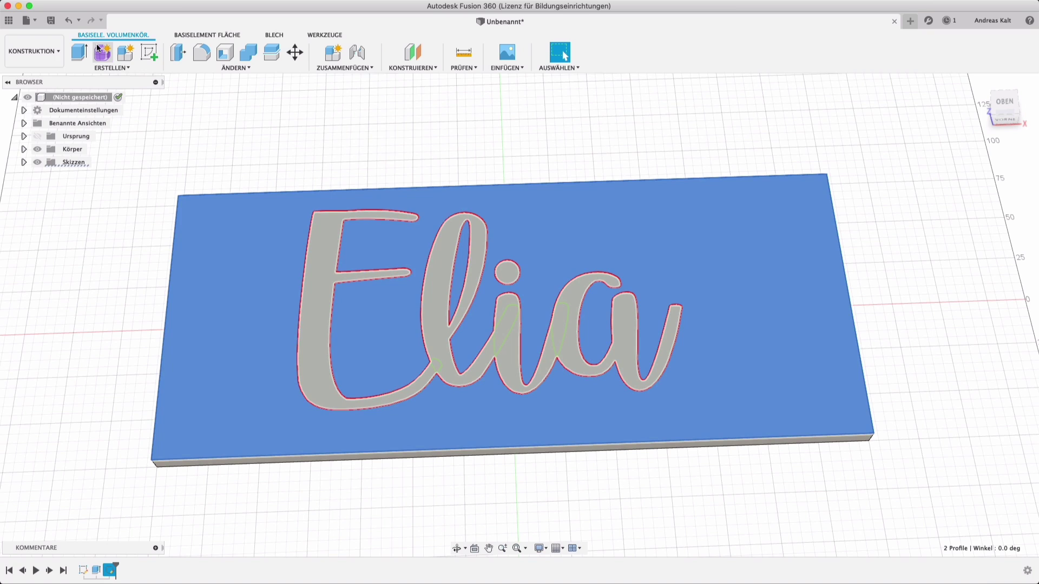
{"action": "left_click", "coordinate": [80, 53]}
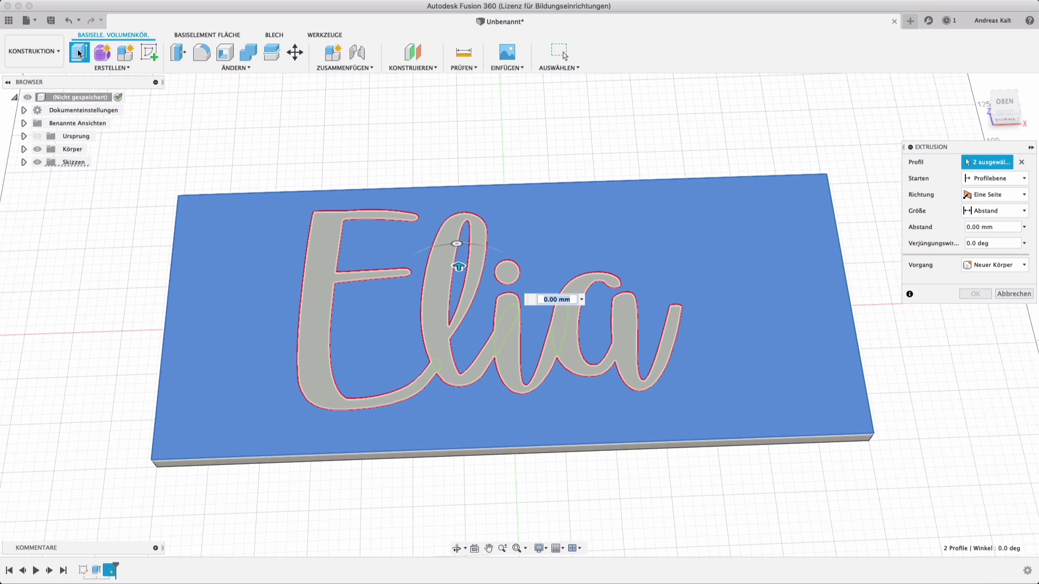
{"action": "type", "text": "-10"}
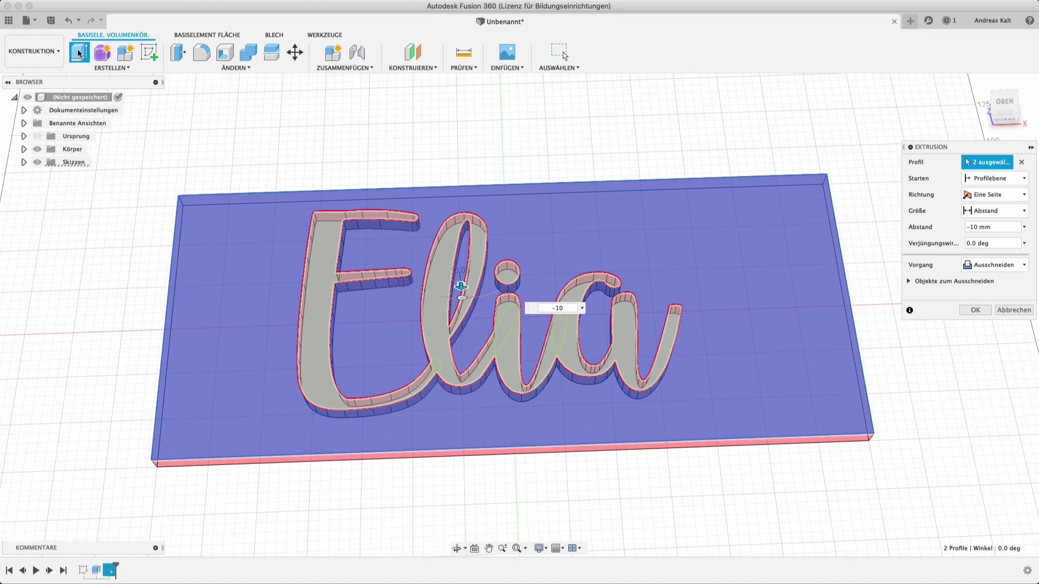
{"action": "key", "text": "Return"}
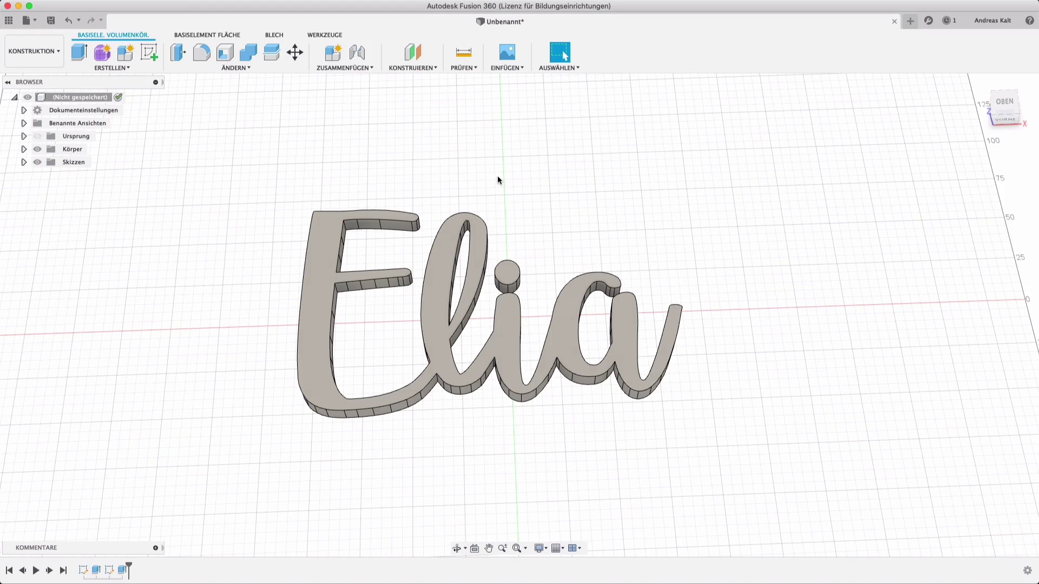
Step: Switch to the Fertigen workspace and start a new milling setup for the lettering
{"action": "middle_click_drag", "start_coordinate": [580, 234], "coordinate": [566, 216], "text": "shift"}
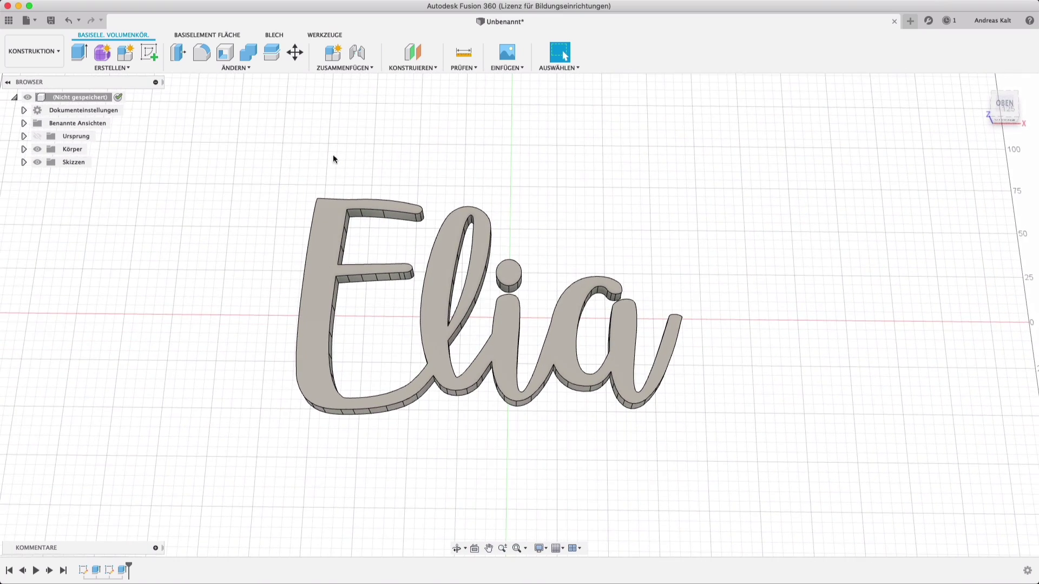
{"action": "left_click", "coordinate": [23, 51]}
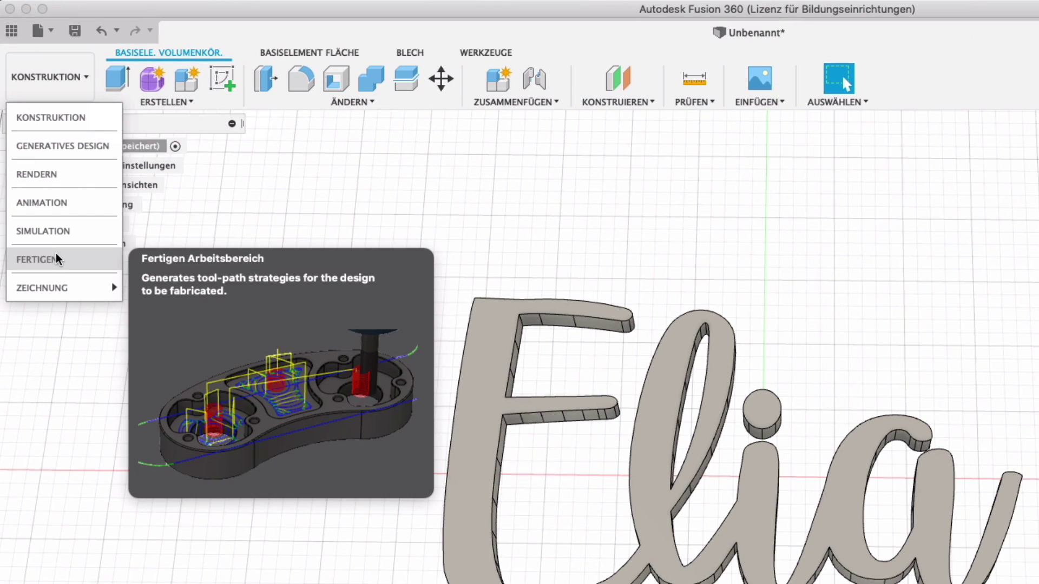
{"action": "left_click", "coordinate": [56, 252]}
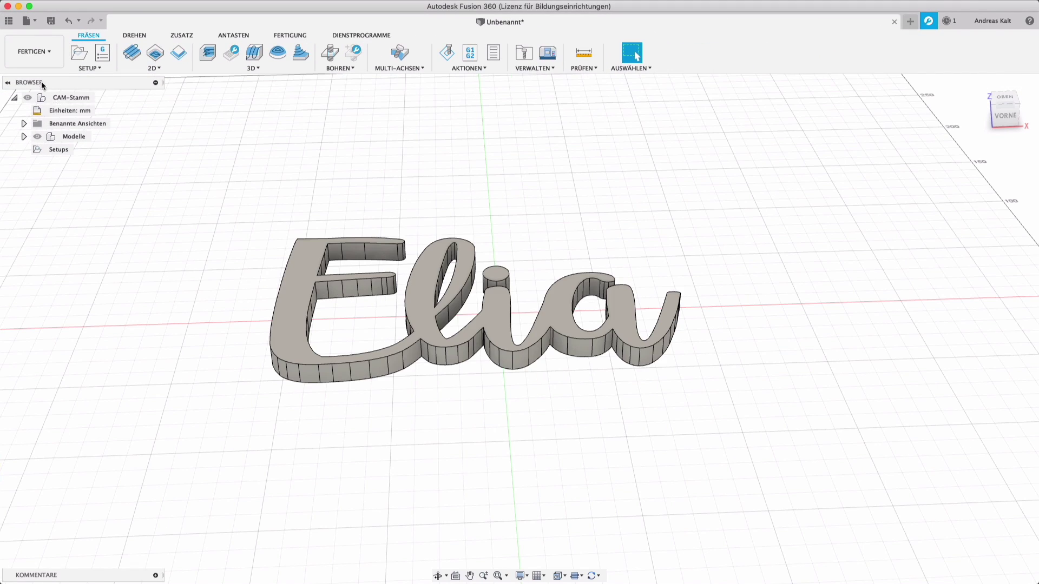
{"action": "left_click", "coordinate": [79, 53]}
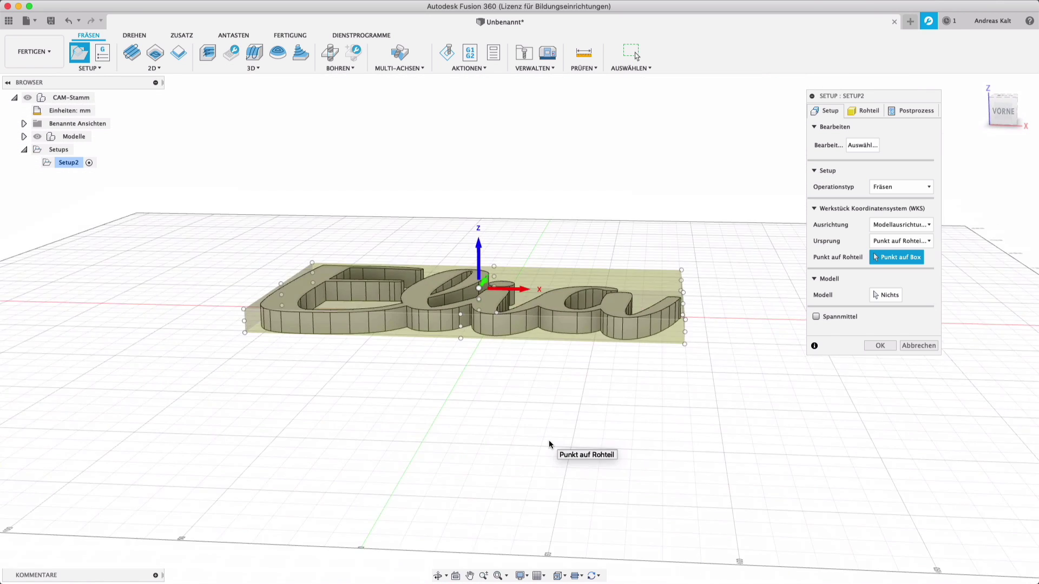
Step: Review the milling setup's default settings and confirm it, accepting the use of all models and bodies
{"action": "scroll", "coordinate": [549, 440], "scroll_direction": "up", "scroll_amount": 10, "text": "shift"}
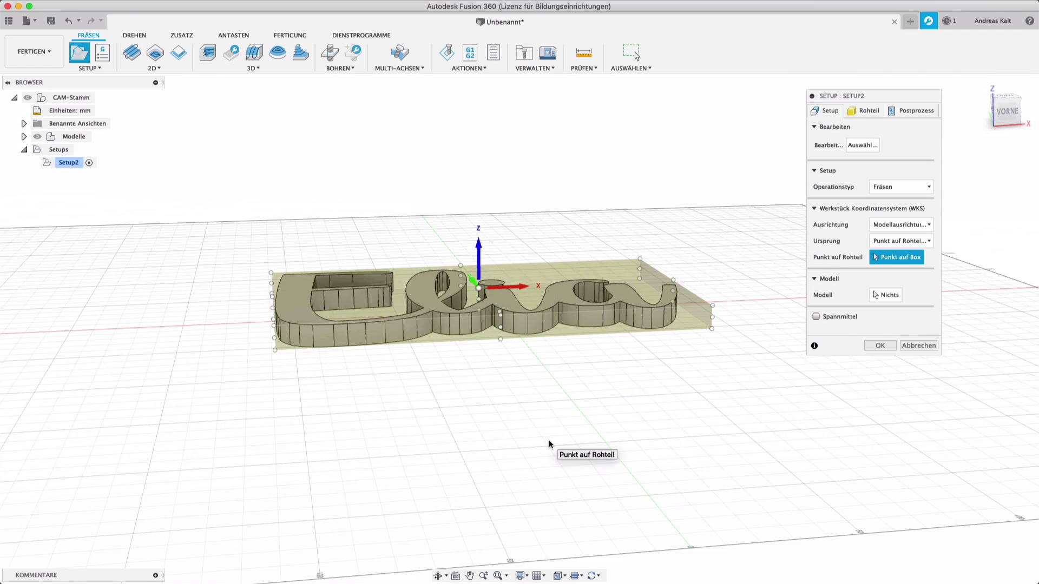
{"action": "scroll", "coordinate": [549, 441], "scroll_direction": "up", "scroll_amount": 5, "text": "shift"}
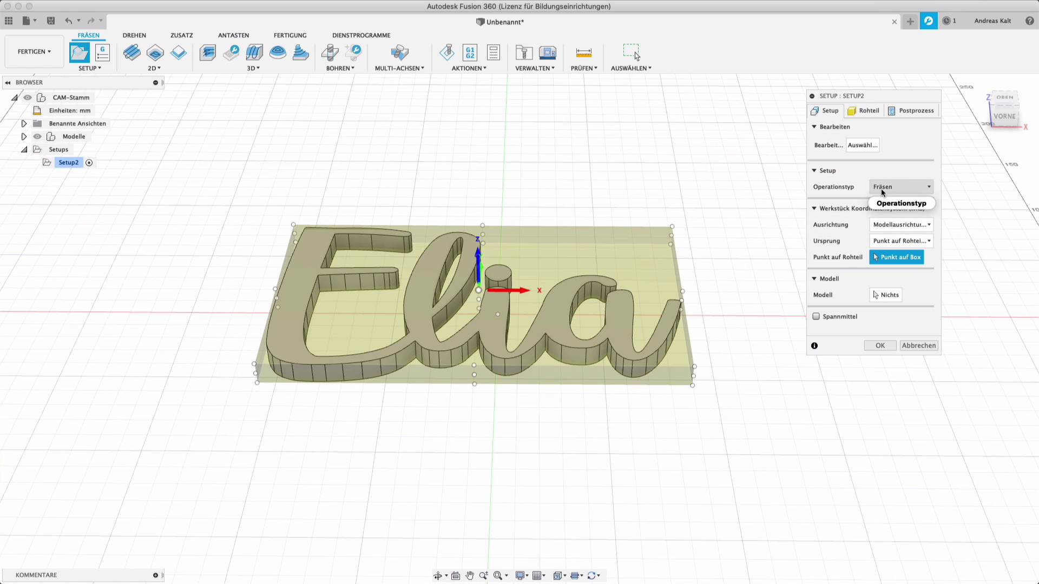
{"action": "left_click", "coordinate": [865, 112]}
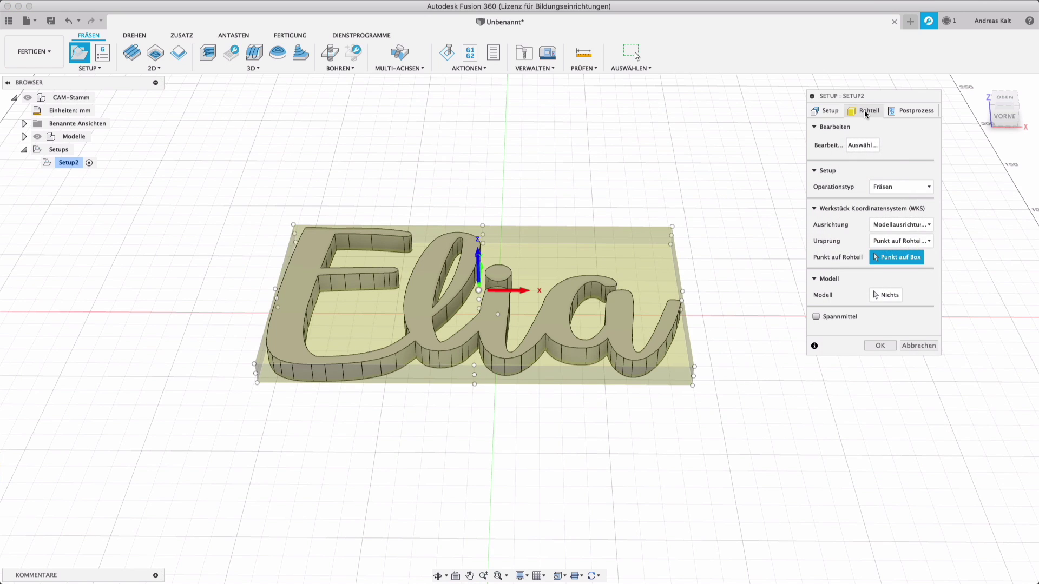
{"action": "left_click", "coordinate": [901, 112]}
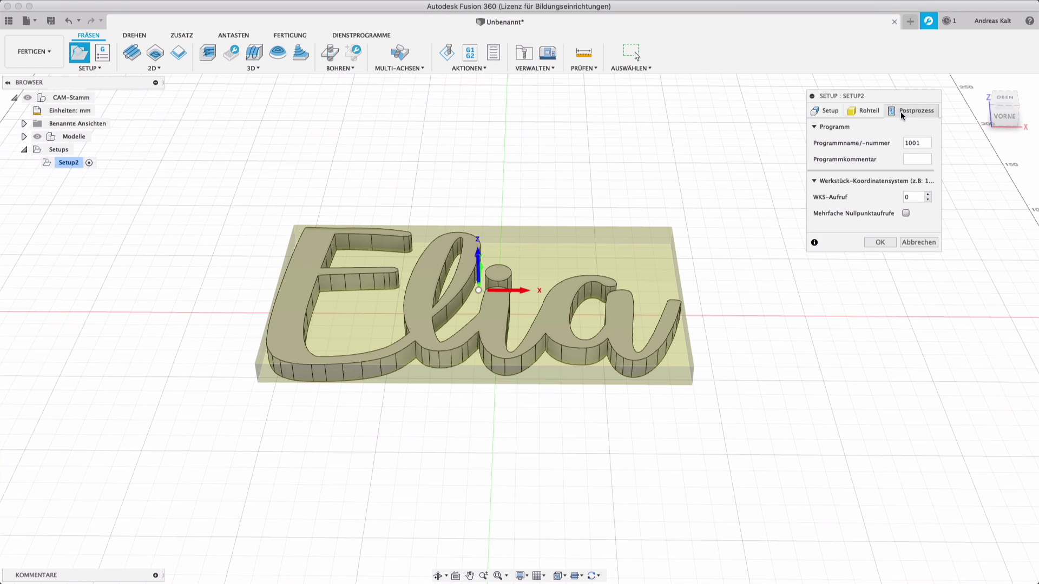
{"action": "left_click", "coordinate": [880, 242]}
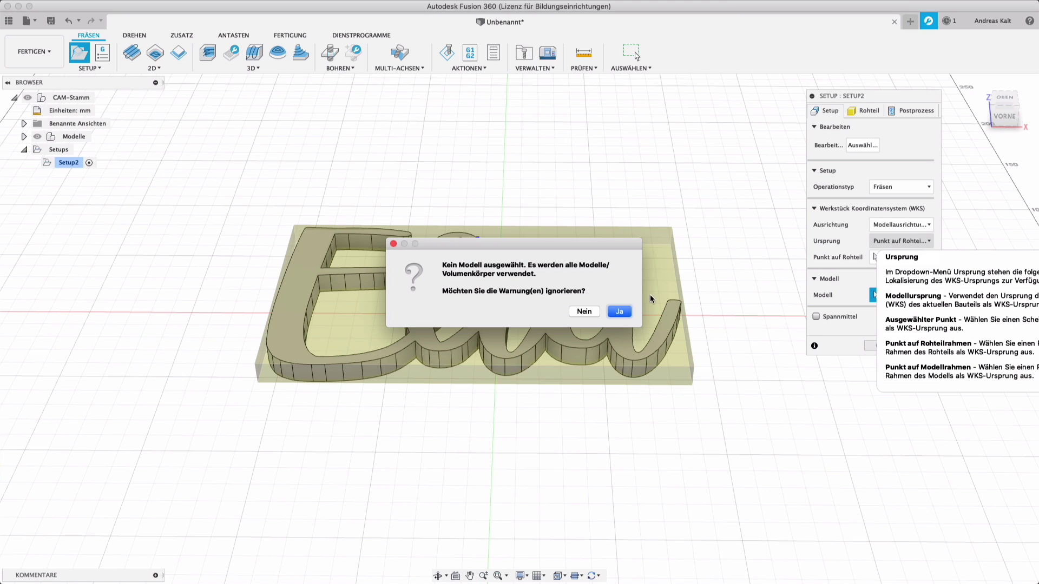
{"action": "left_click", "coordinate": [617, 312]}
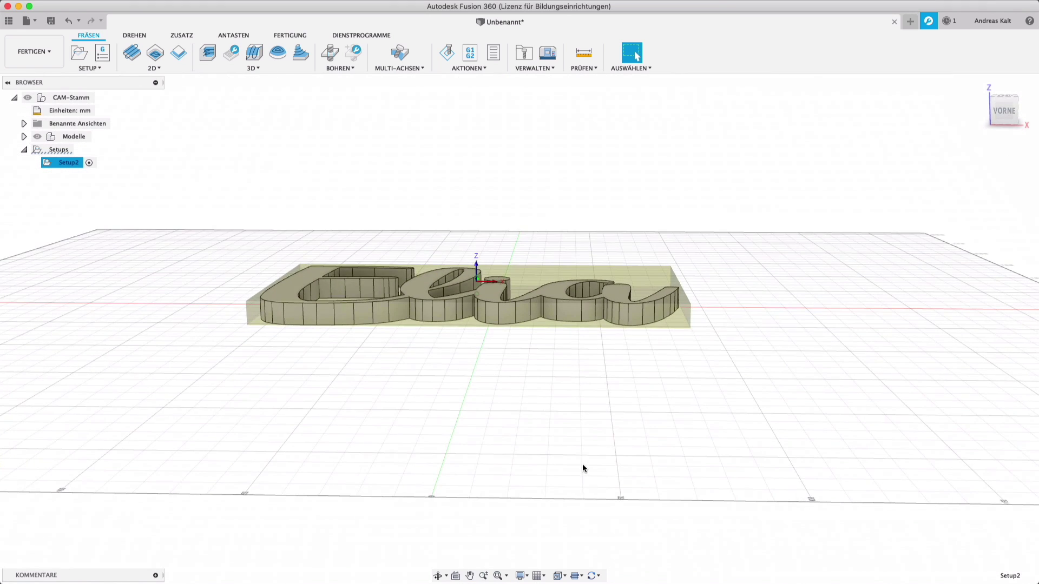
Step: Start a 2D contour operation and assign the Ø3 mm flat end mill from the local library as its tool
{"action": "left_click", "coordinate": [178, 53]}
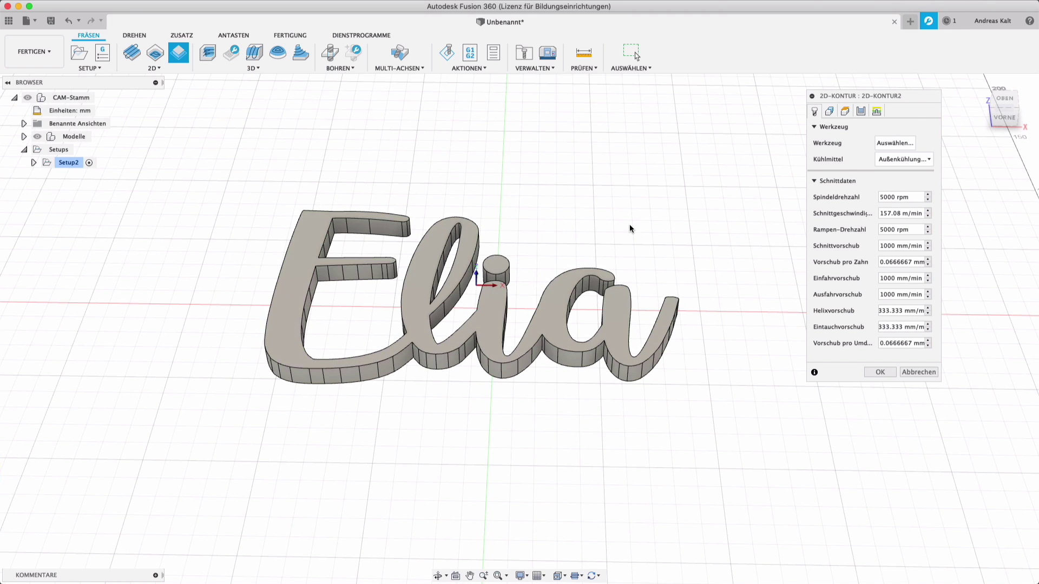
{"action": "left_click", "coordinate": [891, 143]}
{"action": "left_click", "coordinate": [318, 247]}
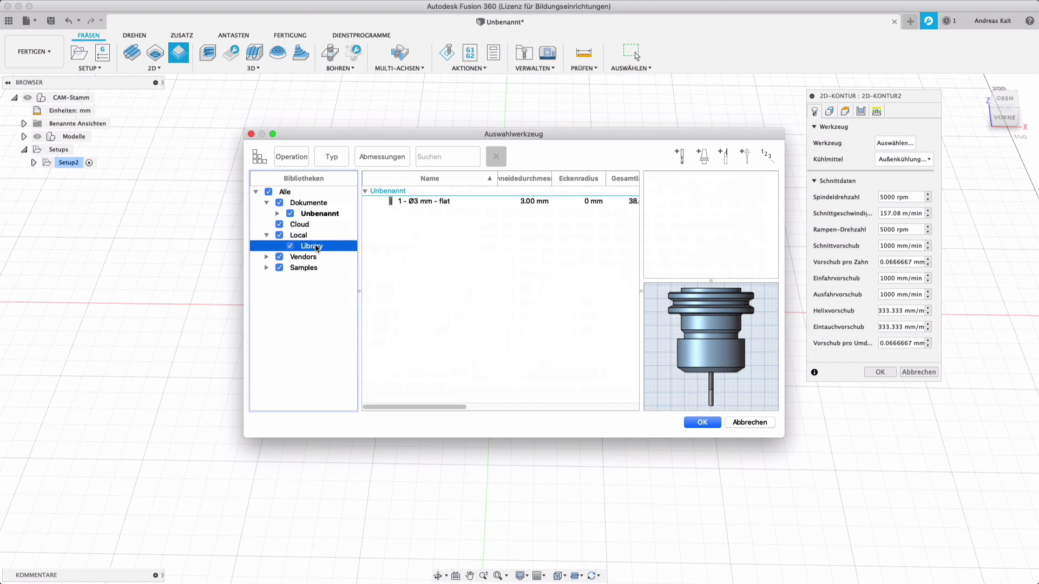
{"action": "left_click", "coordinate": [430, 246]}
{"action": "left_click", "coordinate": [702, 423]}
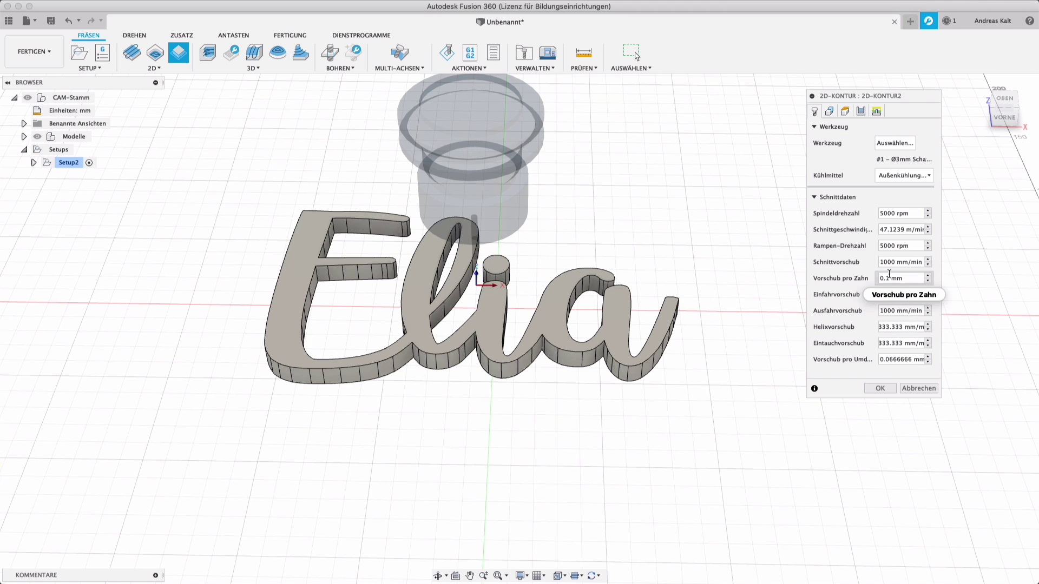
Step: Select the top outline of the lettering, the opening inside the l and the i's dot as contours to machine
{"action": "left_click", "coordinate": [829, 111]}
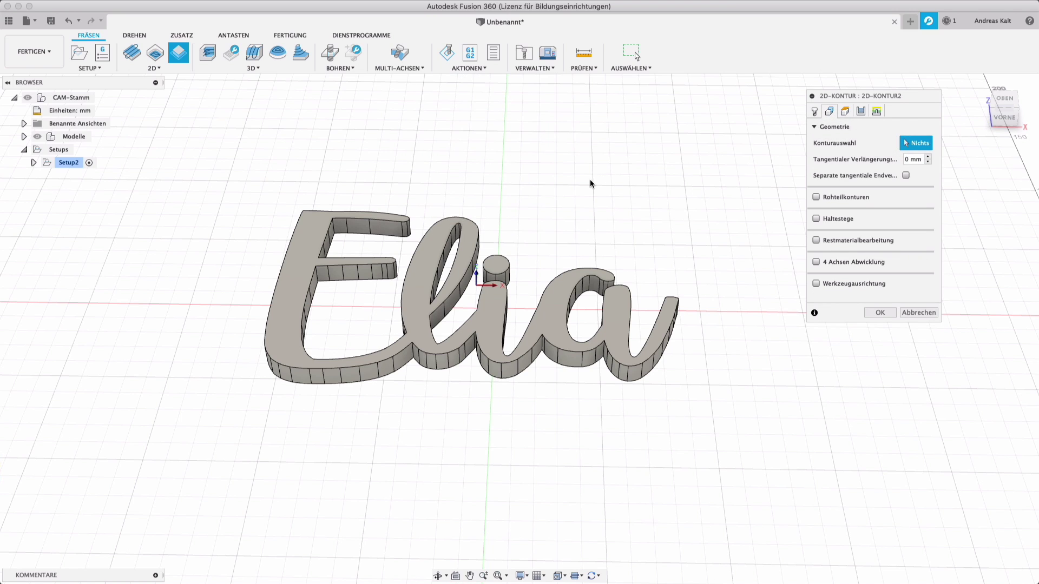
{"action": "left_click", "coordinate": [358, 211]}
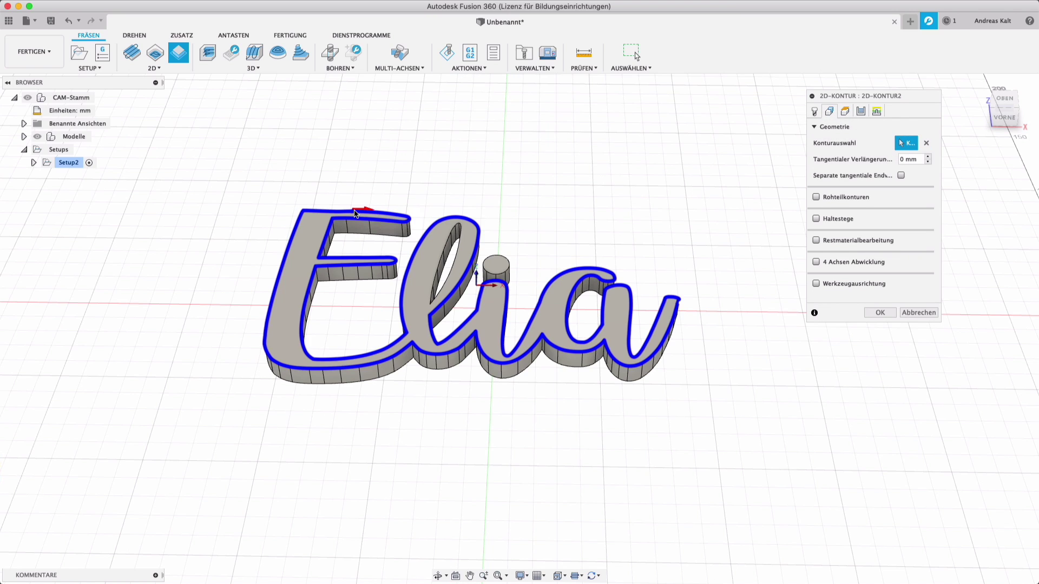
{"action": "left_click", "coordinate": [433, 242]}
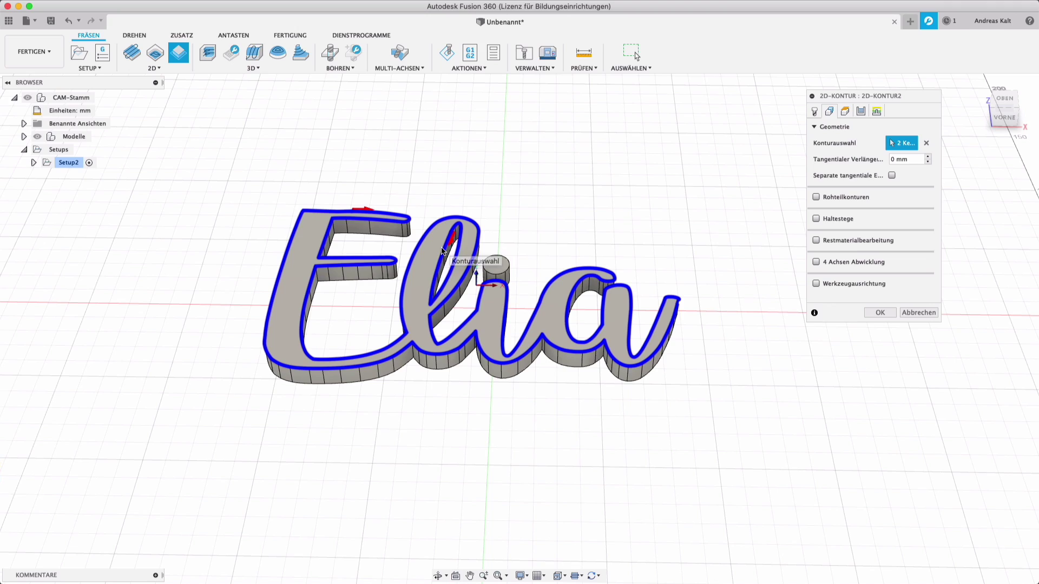
{"action": "left_click", "coordinate": [502, 260]}
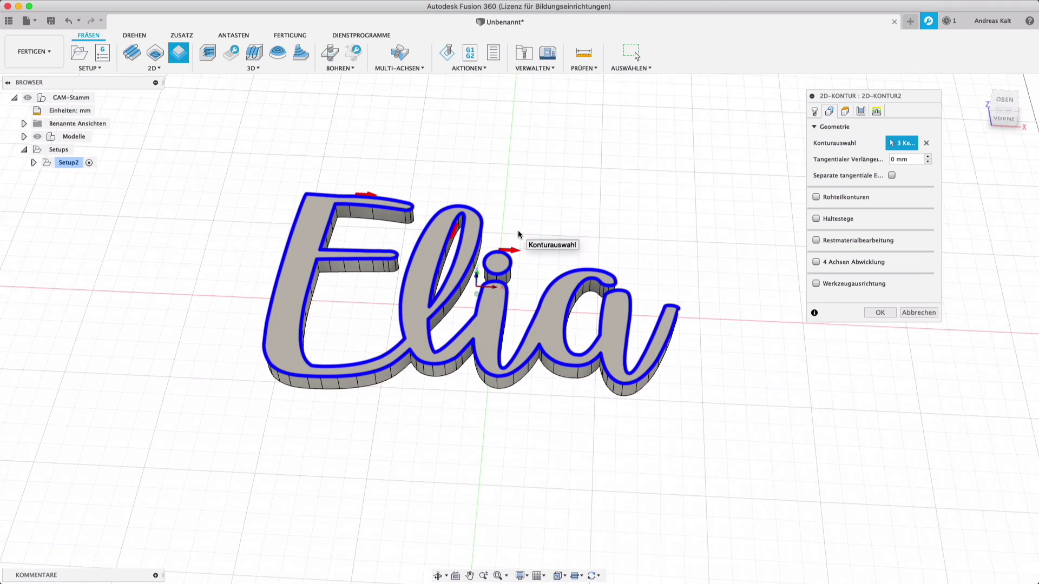
{"action": "scroll", "coordinate": [518, 229], "scroll_direction": "up", "scroll_amount": 10, "text": "shift"}
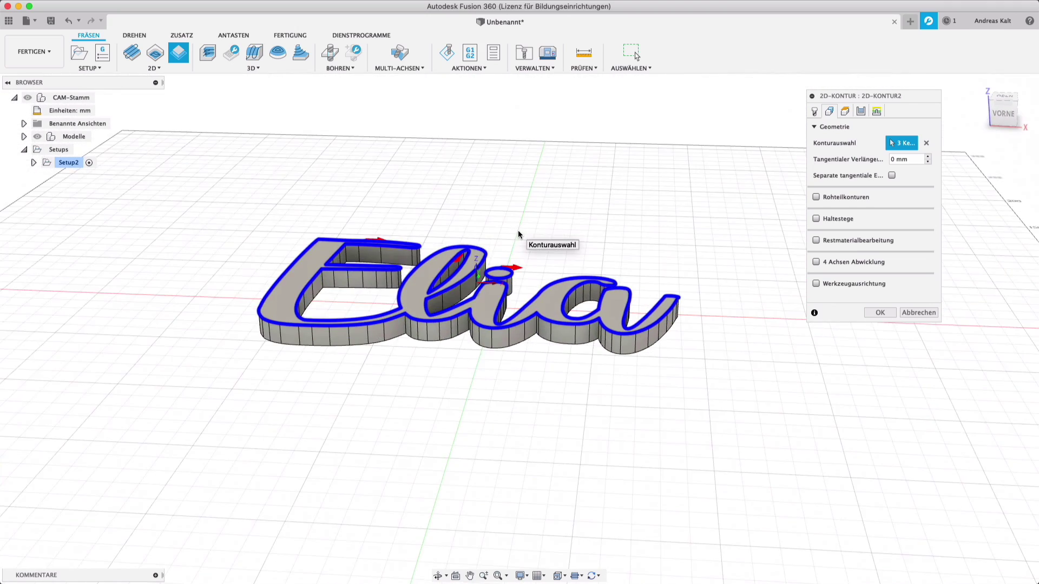
{"action": "scroll", "coordinate": [518, 230], "scroll_direction": "down", "scroll_amount": 8, "text": "shift"}
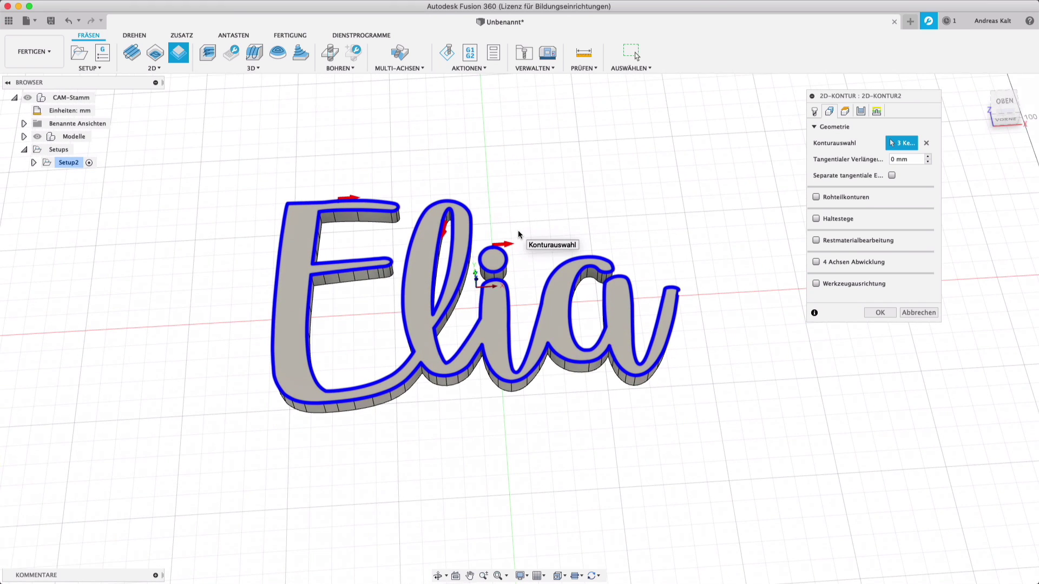
Step: Enable holding tabs (Haltestege) with a height of 4 mm and positioning at points (An Punkten)
{"action": "left_click", "coordinate": [816, 219]}
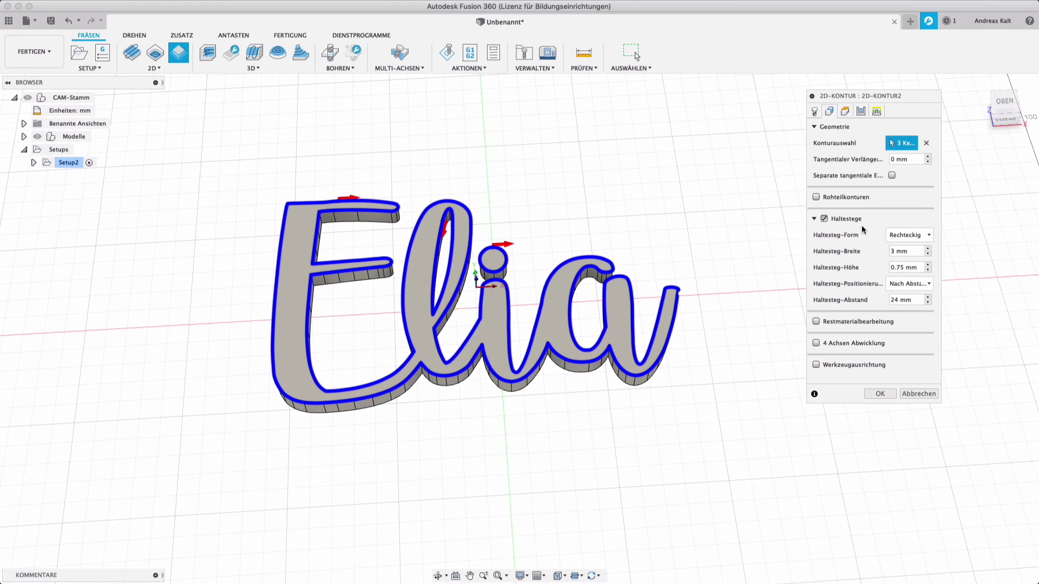
{"action": "double_click", "coordinate": [902, 267]}
{"action": "type", "text": "4"}
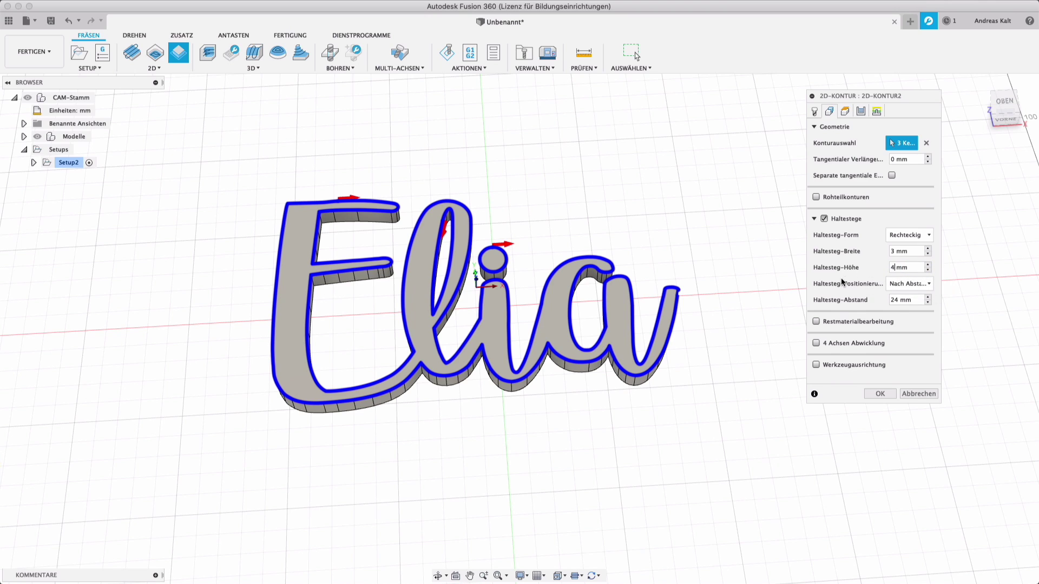
{"action": "left_click", "coordinate": [914, 288]}
{"action": "left_click", "coordinate": [914, 309]}
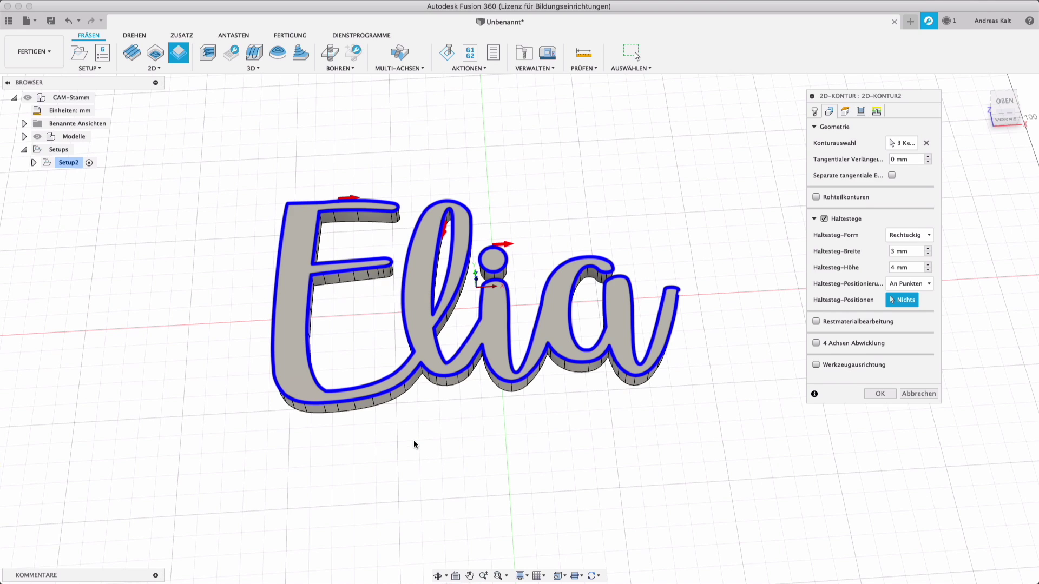
Step: Place holding tabs along the lower outer edges of E, l, i and a, and on the a's final stroke
{"action": "scroll", "coordinate": [417, 464], "scroll_direction": "down", "scroll_amount": 3, "text": "shift"}
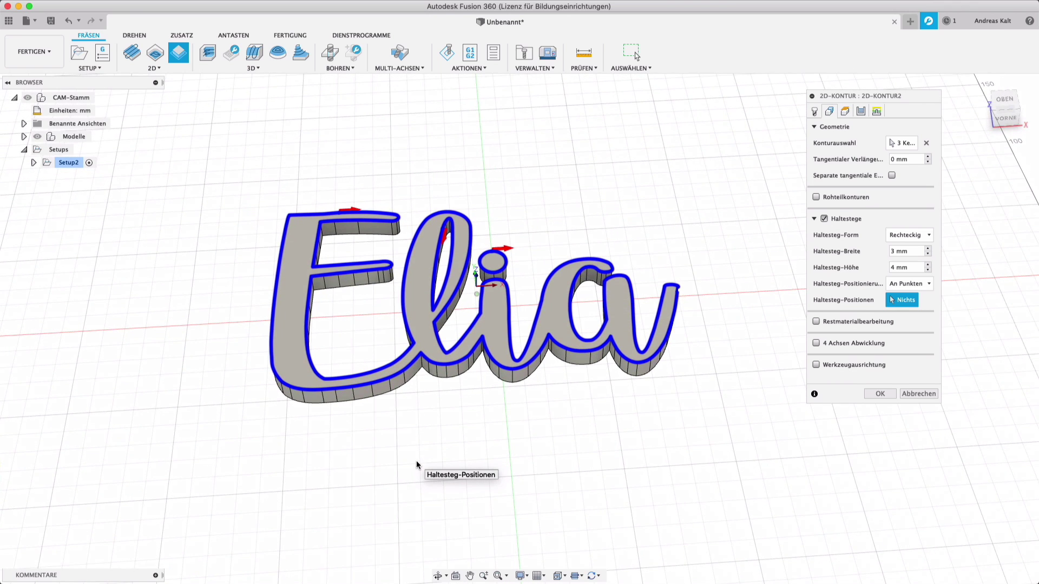
{"action": "left_click", "coordinate": [352, 400]}
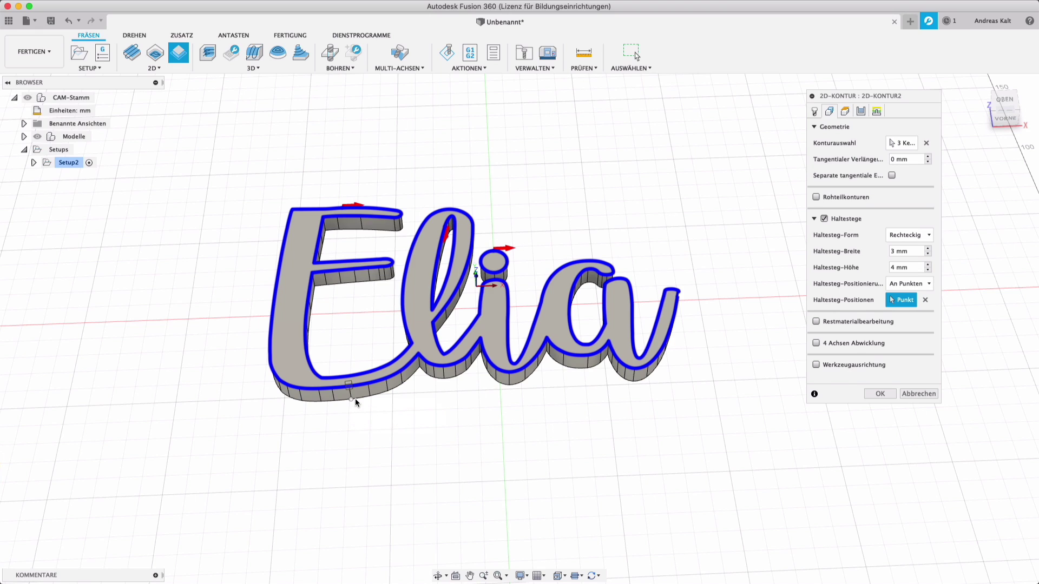
{"action": "left_click", "coordinate": [455, 376]}
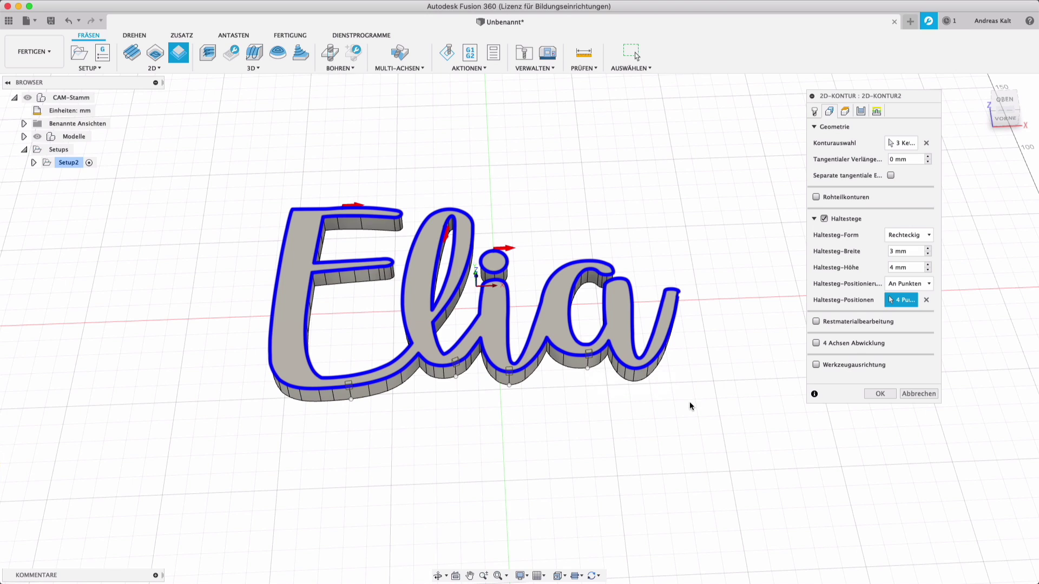
{"action": "middle_click_drag", "start_coordinate": [689, 401], "coordinate": [692, 435], "text": "shift"}
{"action": "left_click", "coordinate": [609, 415]}
{"action": "left_click", "coordinate": [617, 418]}
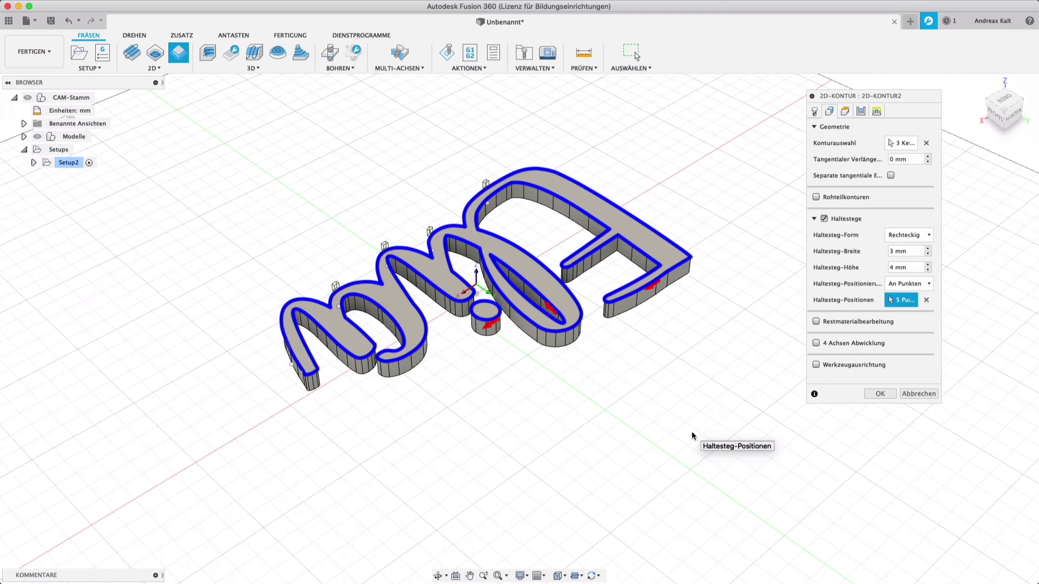
Step: Place holding tabs on the upper edges of a, l and E, and on the E's stem, inner edge and middle arm
{"action": "left_click", "coordinate": [412, 368]}
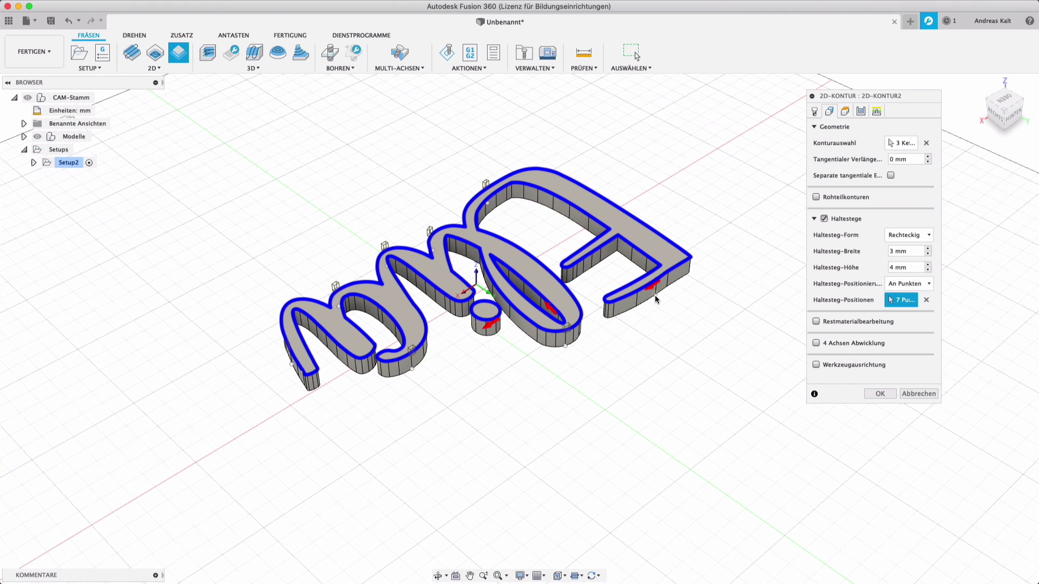
{"action": "middle_click_drag", "start_coordinate": [681, 338], "coordinate": [649, 379], "text": "shift"}
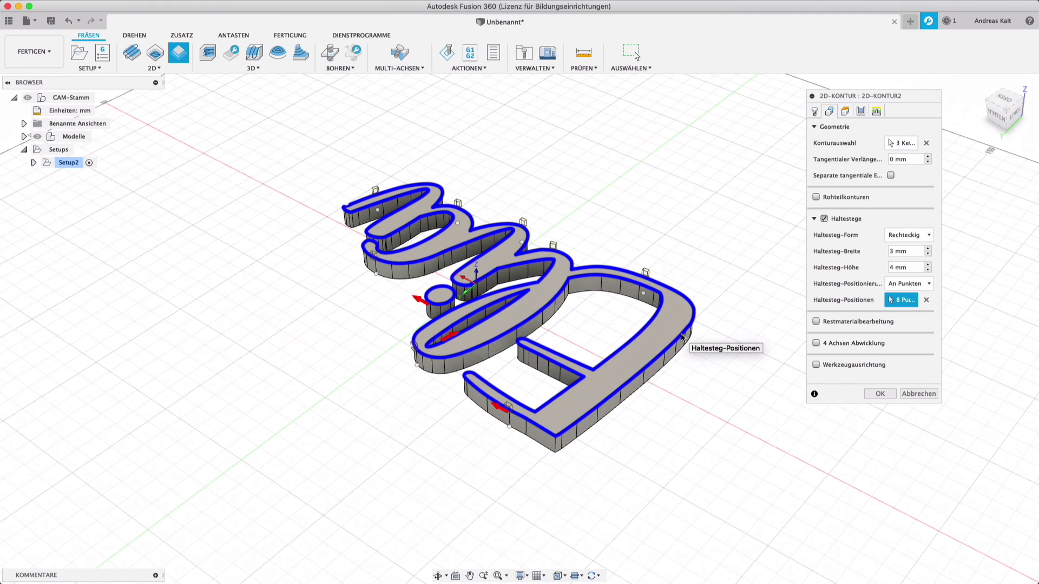
{"action": "left_click", "coordinate": [644, 381]}
{"action": "middle_click_drag", "start_coordinate": [674, 427], "coordinate": [521, 213], "text": "shift"}
{"action": "left_click", "coordinate": [511, 212]}
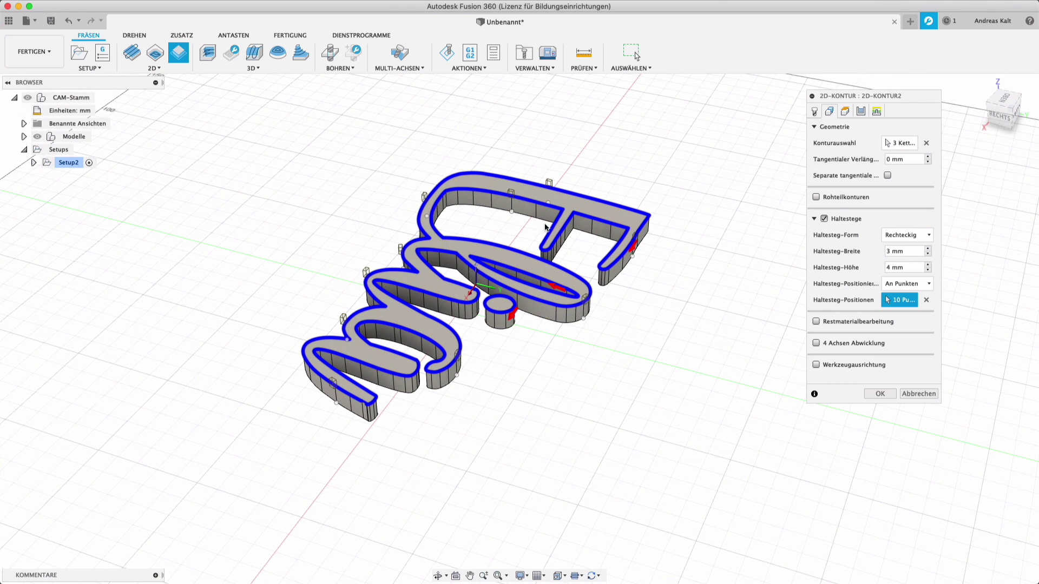
{"action": "left_click", "coordinate": [566, 239]}
Step: Place holding tabs inside the opening of the l and on the dot of the i
{"action": "middle_click_drag", "start_coordinate": [613, 309], "coordinate": [533, 318], "text": "shift"}
{"action": "left_click", "coordinate": [497, 331]}
{"action": "left_click", "coordinate": [534, 319]}
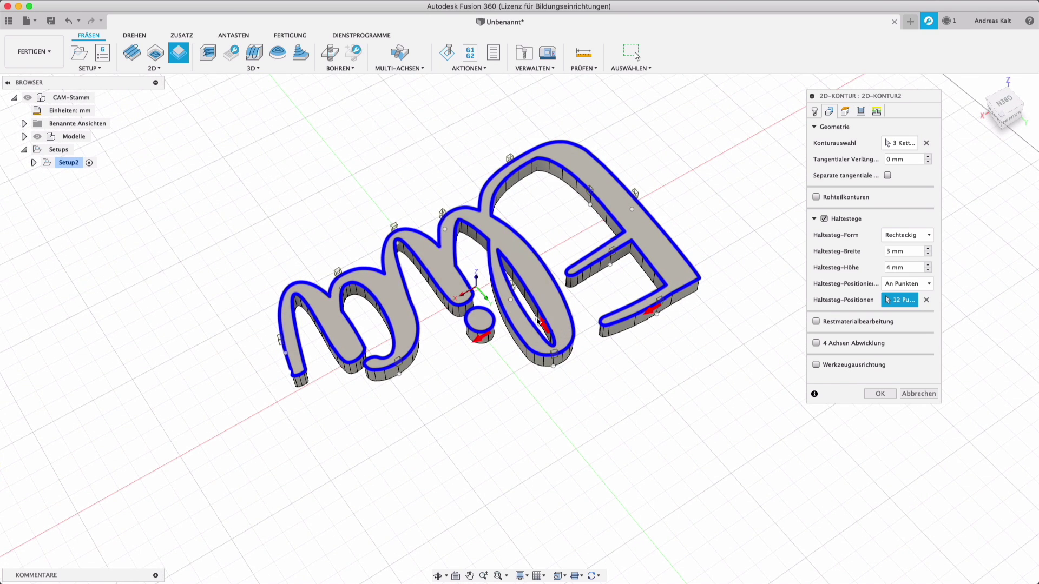
{"action": "left_click", "coordinate": [489, 339]}
{"action": "middle_click_drag", "start_coordinate": [493, 363], "coordinate": [494, 368], "text": "shift"}
{"action": "left_click", "coordinate": [491, 326]}
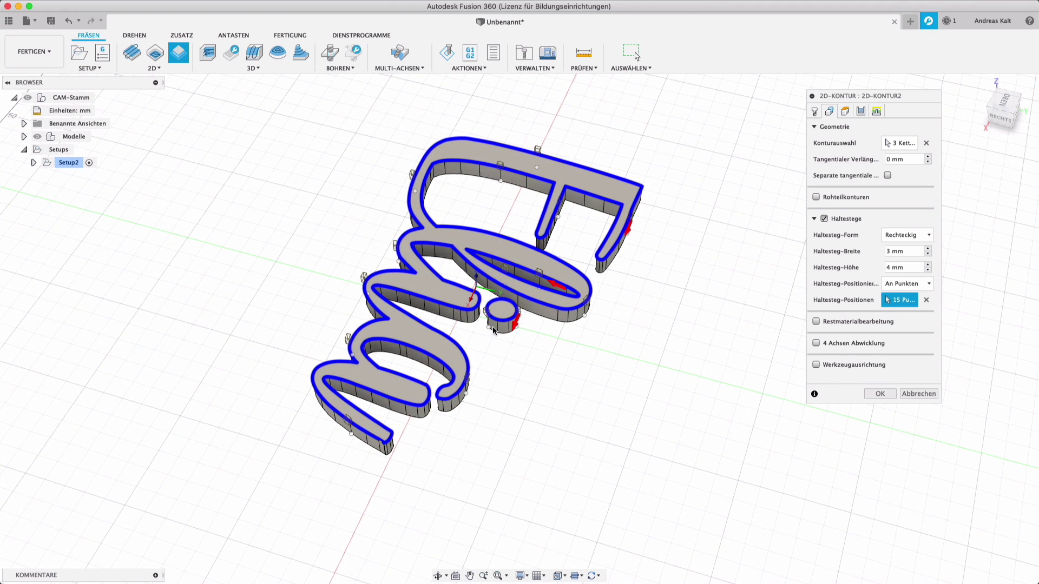
Step: Place holding tabs on both sides inside the bowl of the a and on the inner edge of its final stroke
{"action": "left_click", "coordinate": [406, 357]}
{"action": "middle_click_drag", "start_coordinate": [405, 357], "coordinate": [401, 278], "text": "shift"}
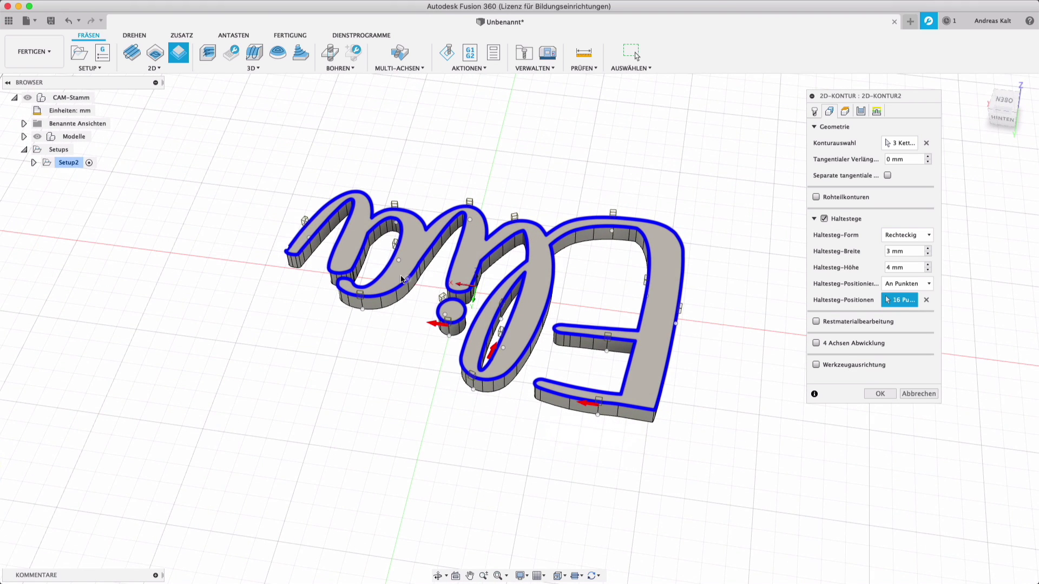
{"action": "left_click", "coordinate": [365, 259]}
{"action": "left_click", "coordinate": [320, 241]}
{"action": "scroll", "coordinate": [313, 349], "scroll_direction": "right", "scroll_amount": 5, "text": "shift"}
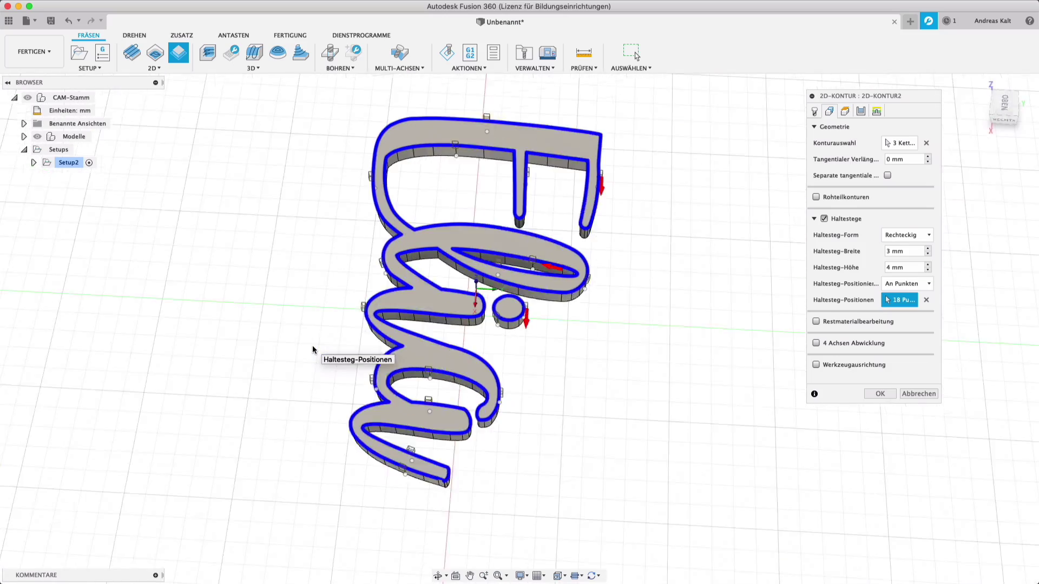
{"action": "scroll", "coordinate": [313, 347], "scroll_direction": "right", "scroll_amount": 10, "text": "shift"}
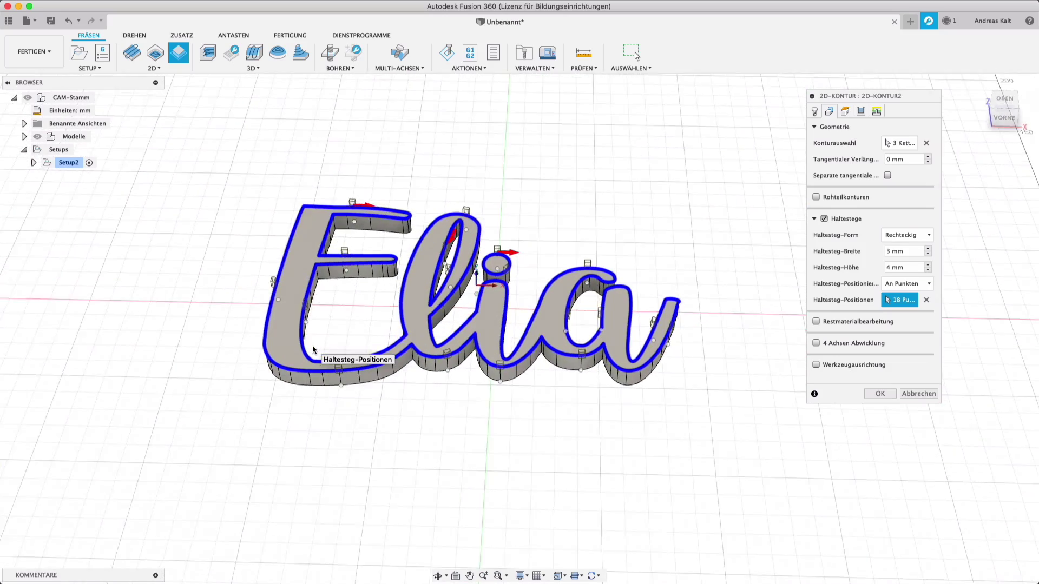
{"action": "scroll", "coordinate": [313, 347], "scroll_direction": "right", "scroll_amount": 10, "text": "shift"}
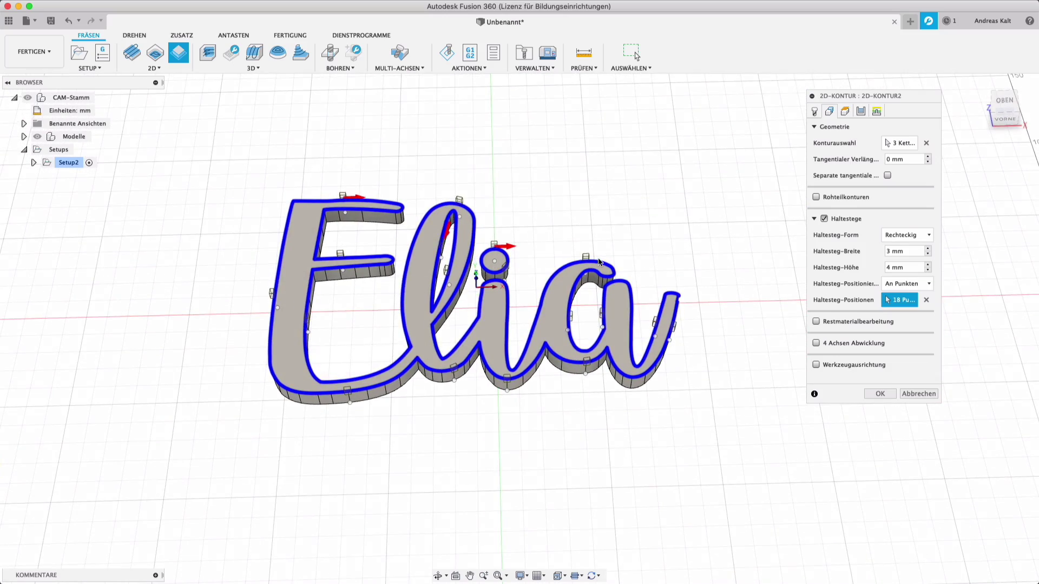
Step: Set the bottom height offset of the 2D contour to -11 mm from the selected contours
{"action": "left_click", "coordinate": [844, 111]}
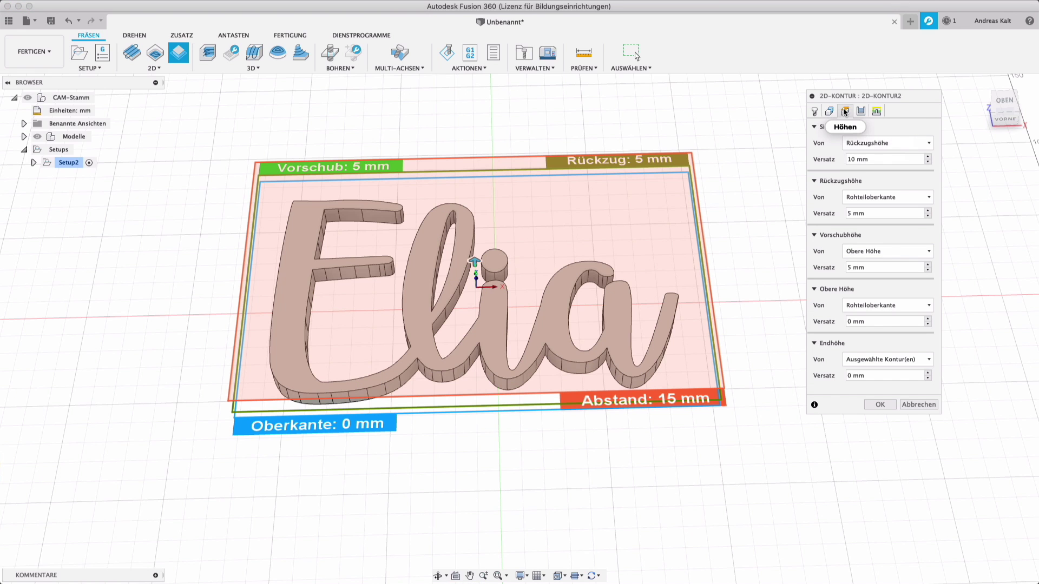
{"action": "scroll", "coordinate": [766, 243], "scroll_direction": "right", "scroll_amount": 10, "text": "shift"}
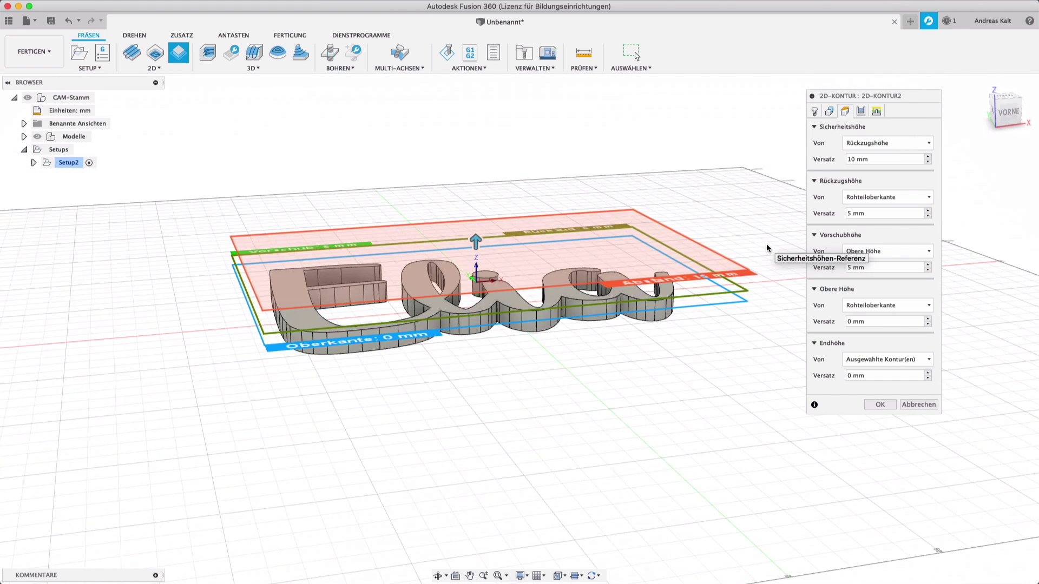
{"action": "scroll", "coordinate": [767, 243], "scroll_direction": "right", "scroll_amount": 10, "text": "shift"}
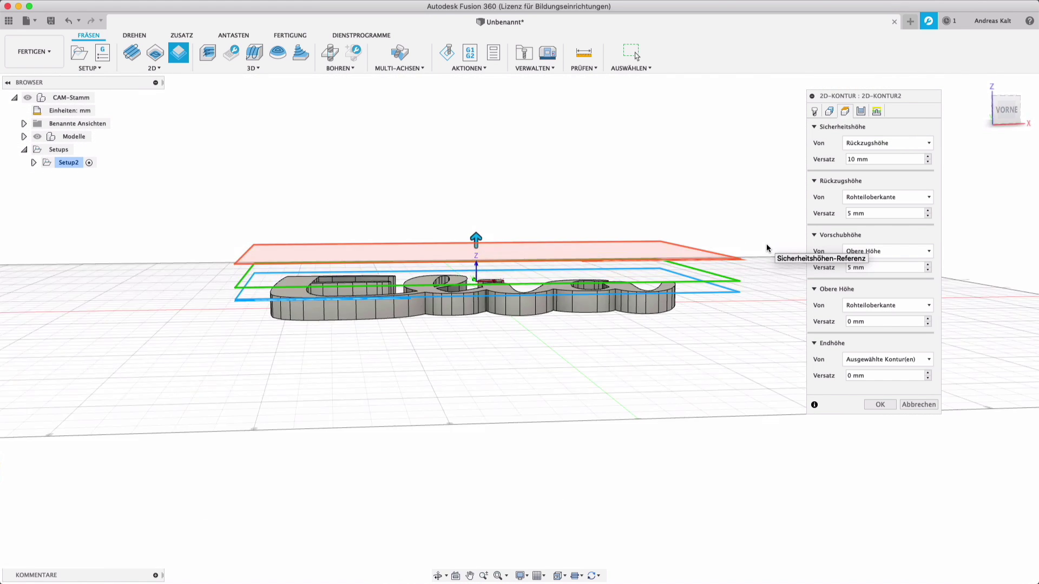
{"action": "scroll", "coordinate": [766, 243], "scroll_direction": "left", "scroll_amount": 10, "text": "shift"}
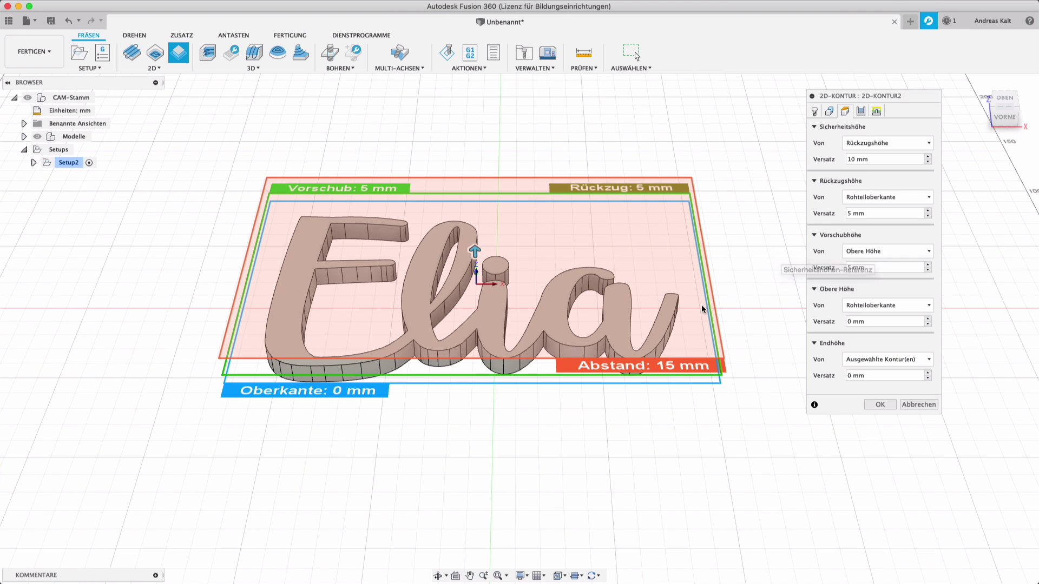
{"action": "scroll", "coordinate": [609, 442], "scroll_direction": "right", "scroll_amount": 10, "text": "shift"}
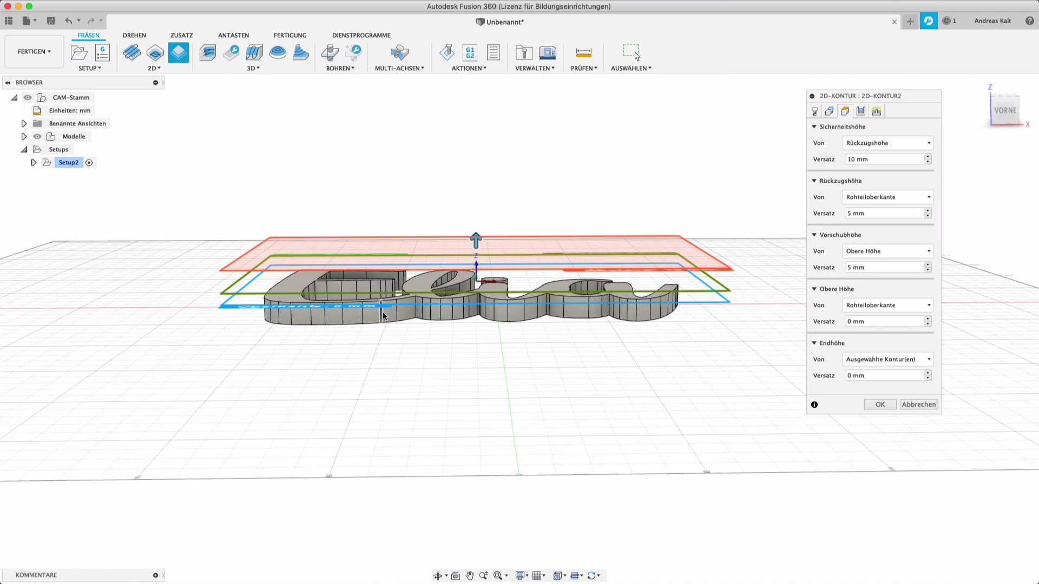
{"action": "scroll", "coordinate": [395, 323], "scroll_direction": "right", "scroll_amount": 10, "text": "shift"}
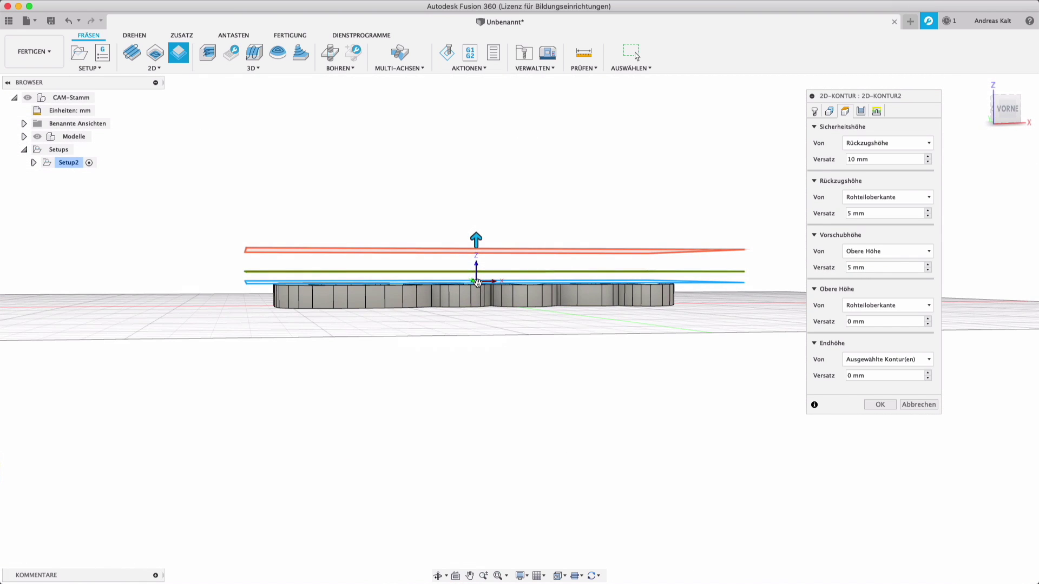
{"action": "scroll", "coordinate": [508, 321], "scroll_direction": "up", "scroll_amount": 10, "text": "shift"}
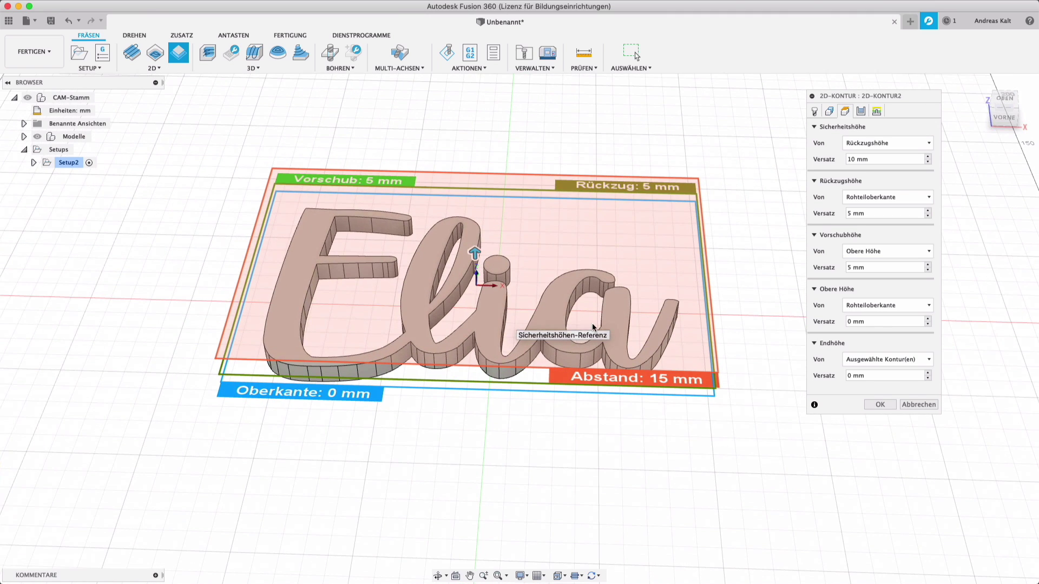
{"action": "left_click", "coordinate": [871, 359]}
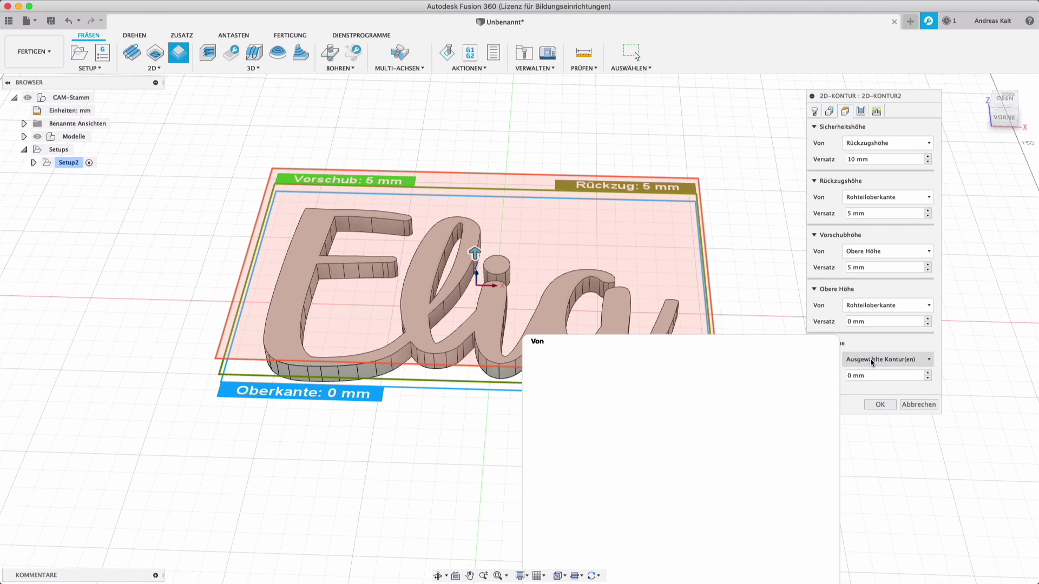
{"action": "left_click", "coordinate": [870, 358]}
{"action": "key", "text": "Tab"}
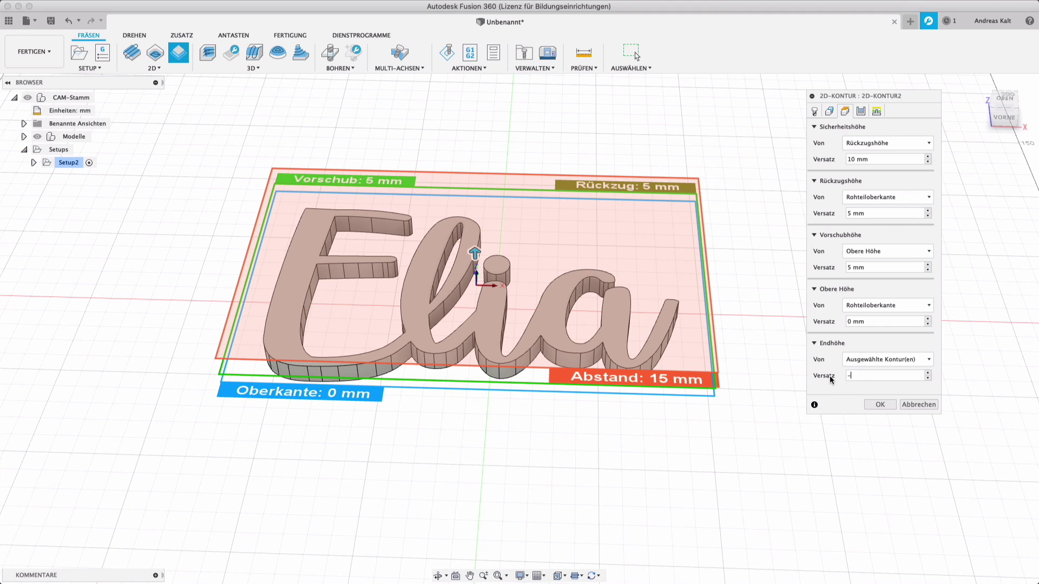
{"action": "type", "text": "-11"}
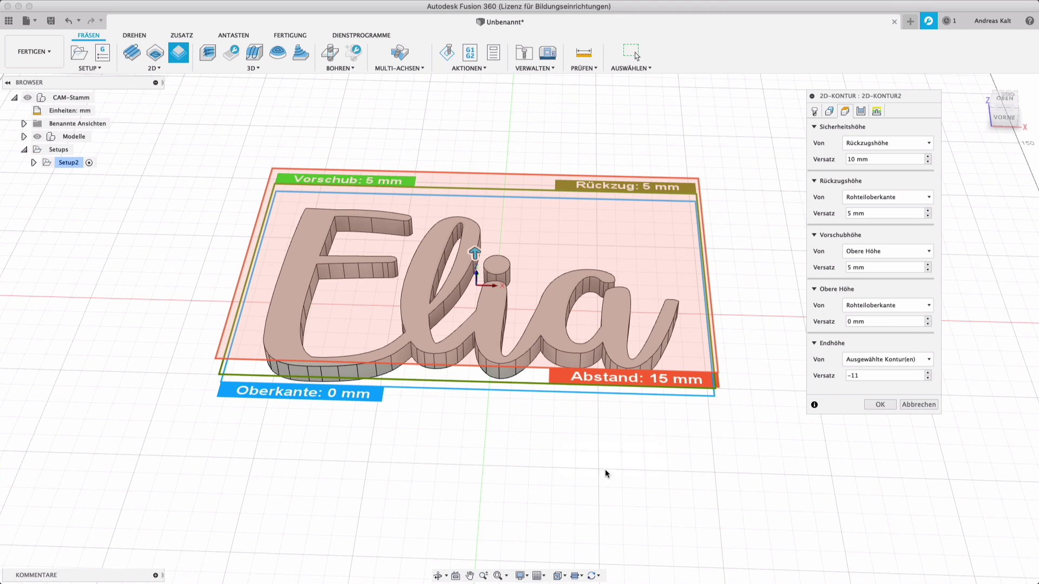
Step: Enable multiple depth cuts with a maximum roughing stepdown of 2 mm and generate the 2D contour toolpath
{"action": "left_click", "coordinate": [862, 111]}
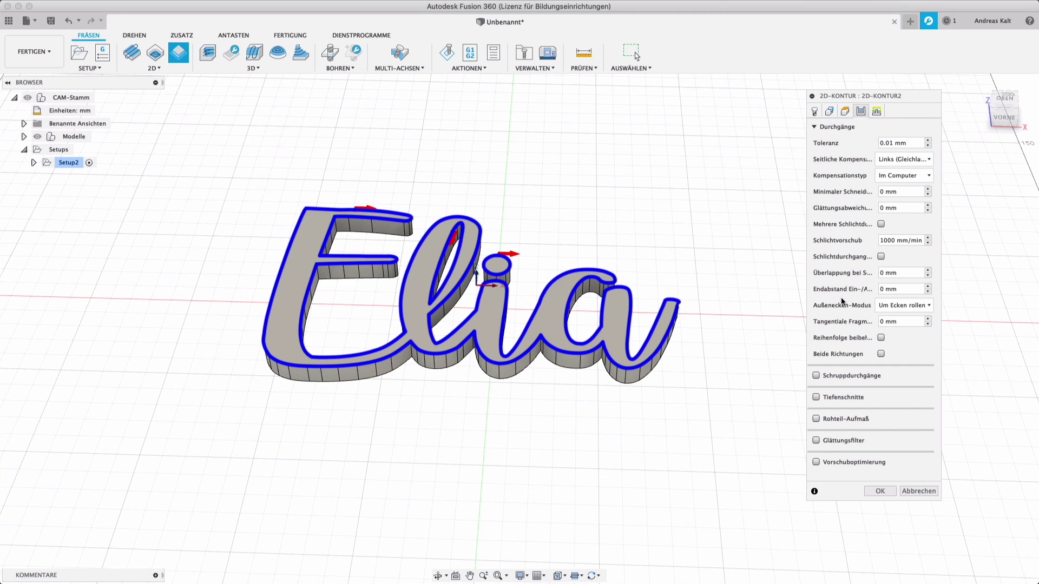
{"action": "left_click", "coordinate": [816, 398]}
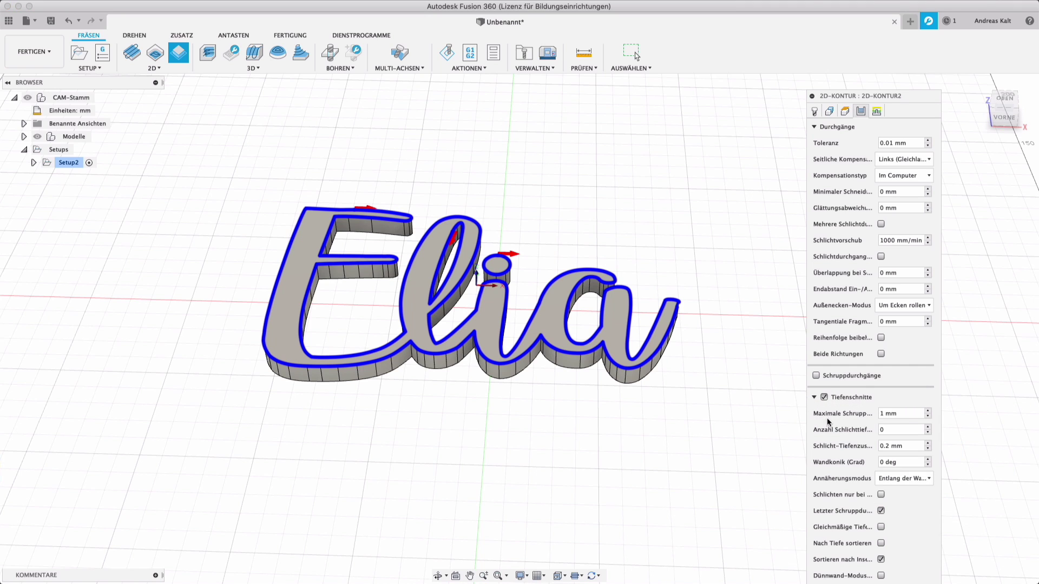
{"action": "left_click_drag", "start_coordinate": [903, 98], "coordinate": [925, 10]}
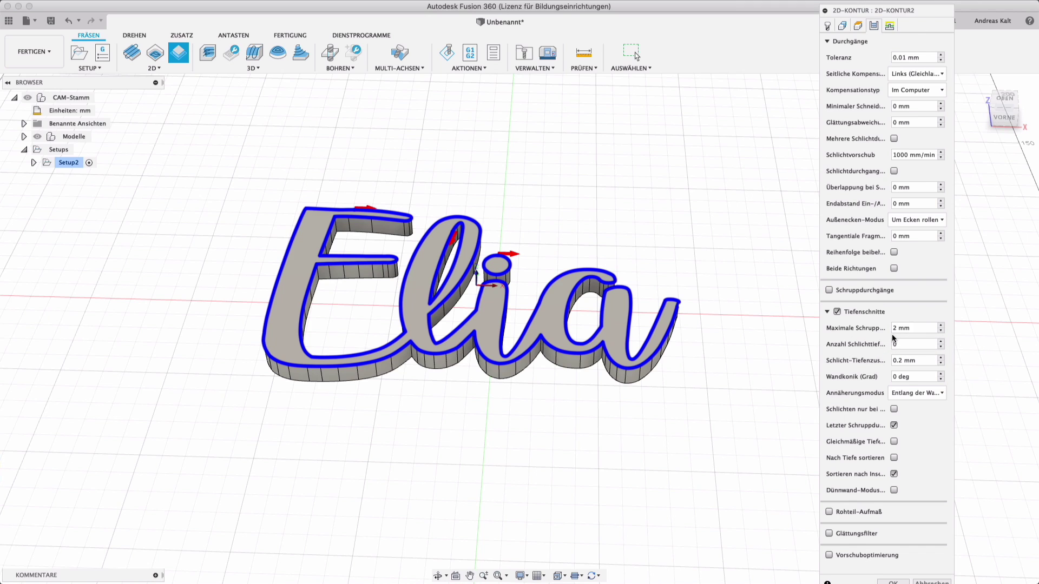
{"action": "left_click", "coordinate": [889, 25]}
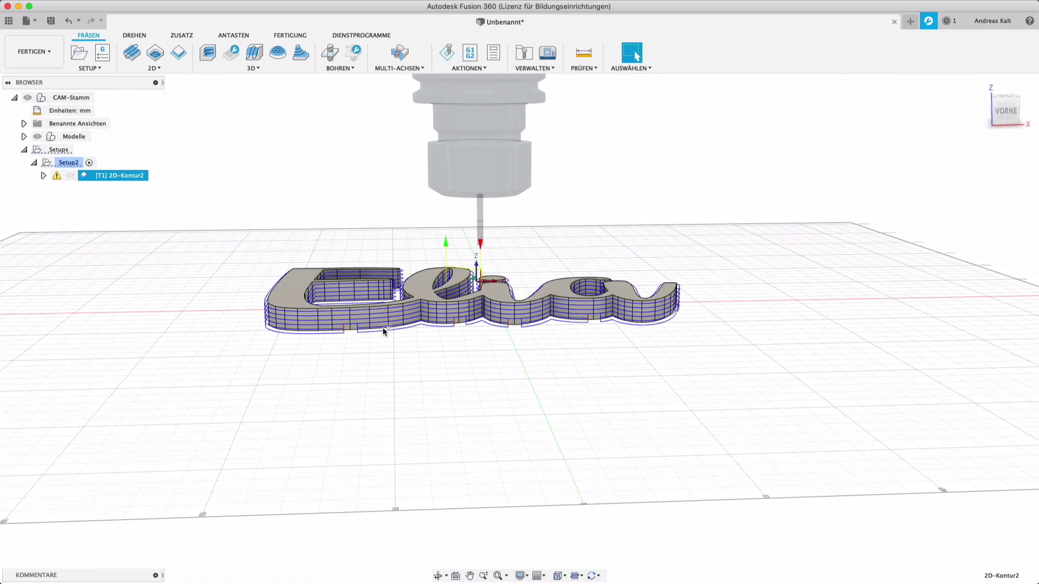
Step: Inspect the generated contour passes around the holding tabs and play the toolpath simulation along the lettering
{"action": "scroll", "coordinate": [383, 329], "scroll_direction": "up", "scroll_amount": 3}
{"action": "scroll", "coordinate": [382, 332], "scroll_direction": "up", "scroll_amount": 2}
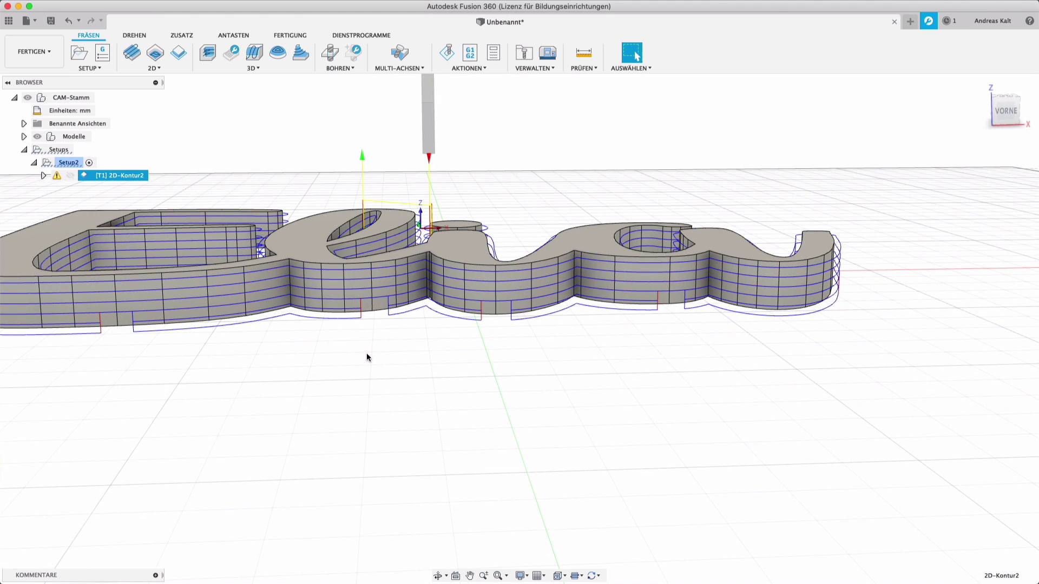
{"action": "scroll", "coordinate": [364, 358], "scroll_direction": "down", "scroll_amount": 5, "text": "shift"}
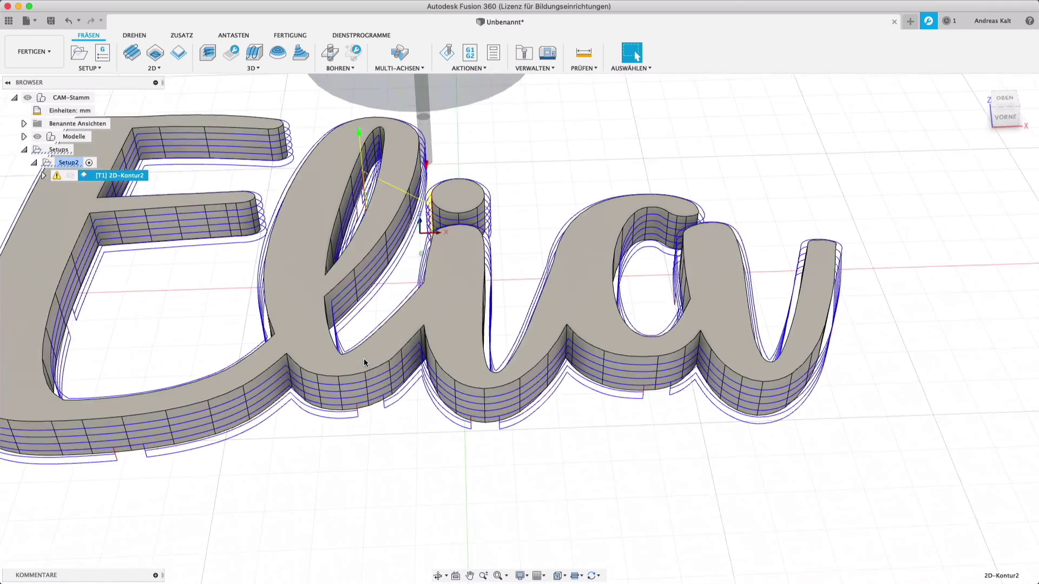
{"action": "scroll", "coordinate": [364, 358], "scroll_direction": "down", "scroll_amount": 5}
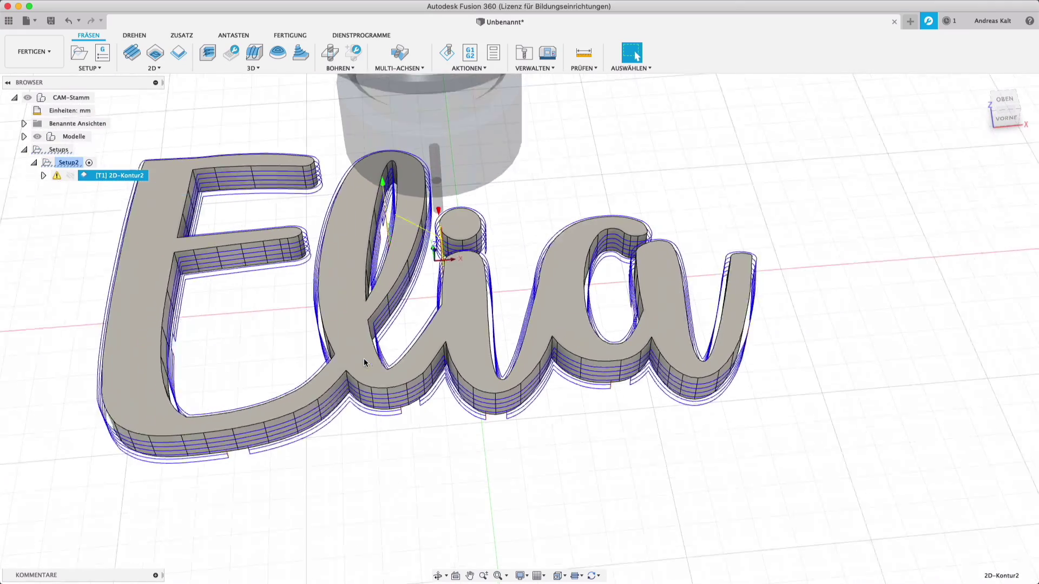
{"action": "scroll", "coordinate": [364, 361], "scroll_direction": "down", "scroll_amount": 3}
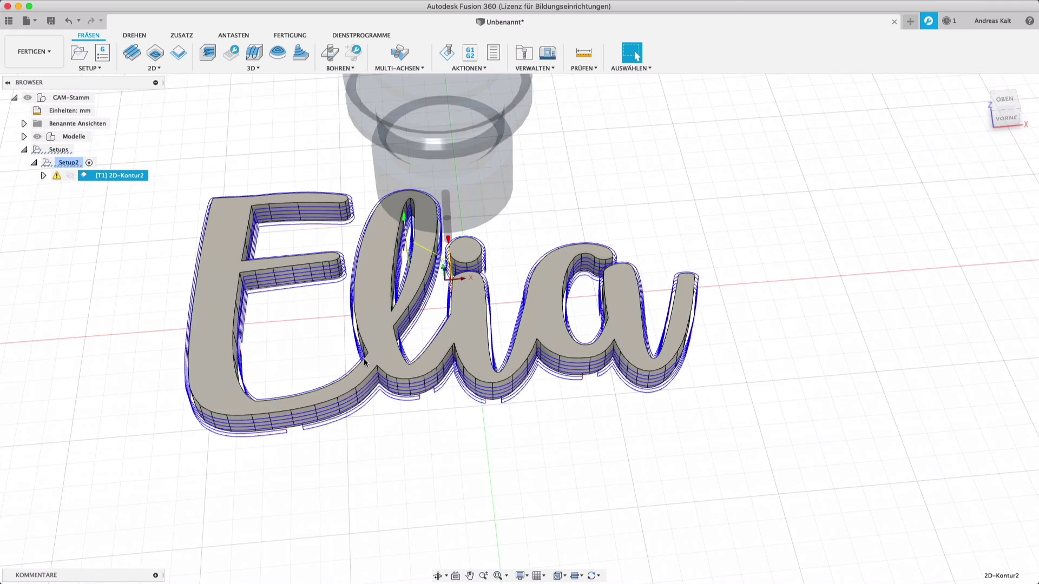
{"action": "left_click", "coordinate": [449, 52]}
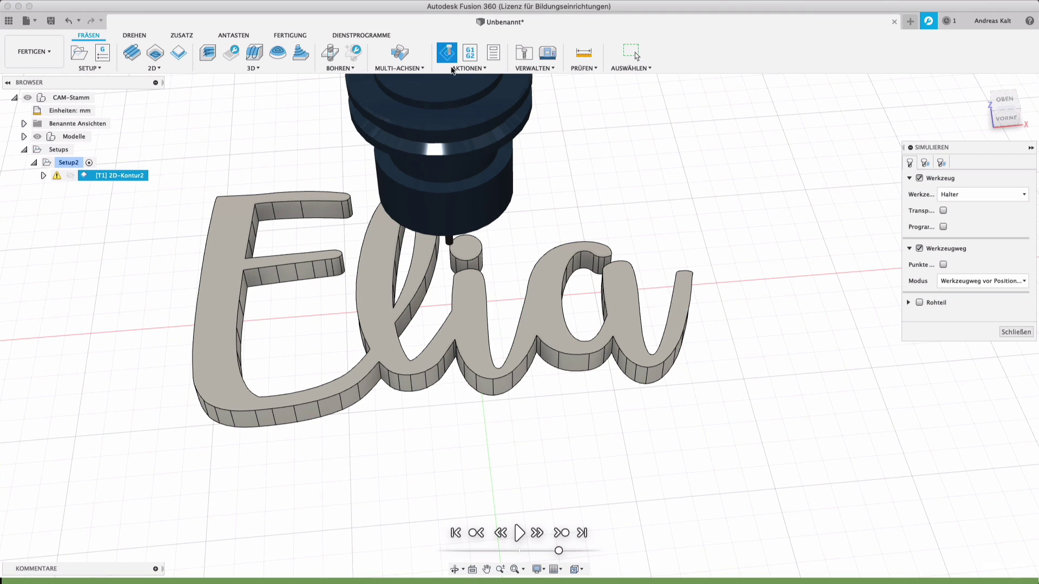
{"action": "left_click", "coordinate": [520, 533]}
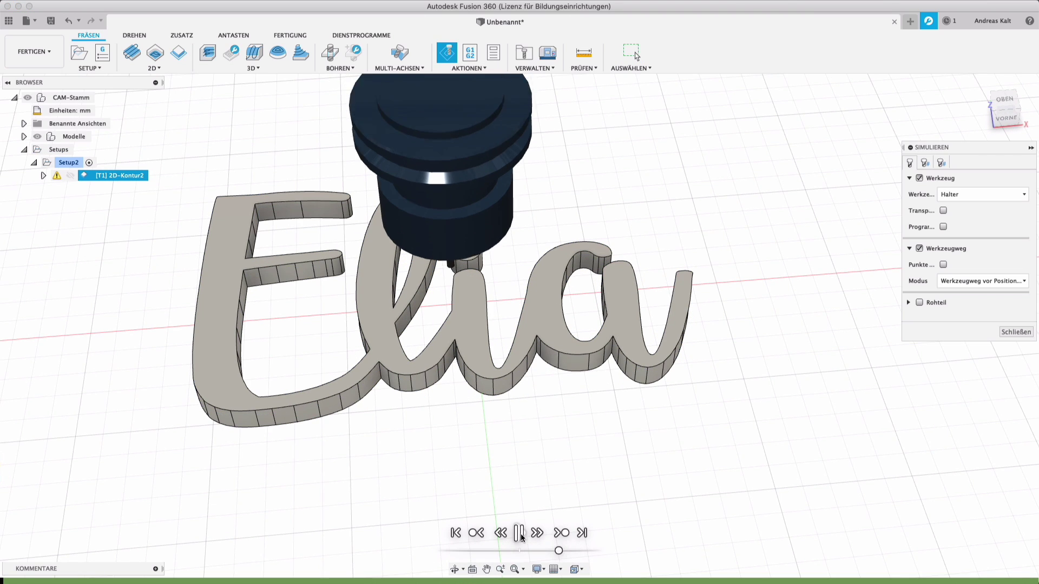
{"action": "scroll", "coordinate": [630, 507], "scroll_direction": "up", "scroll_amount": 10, "text": "shift"}
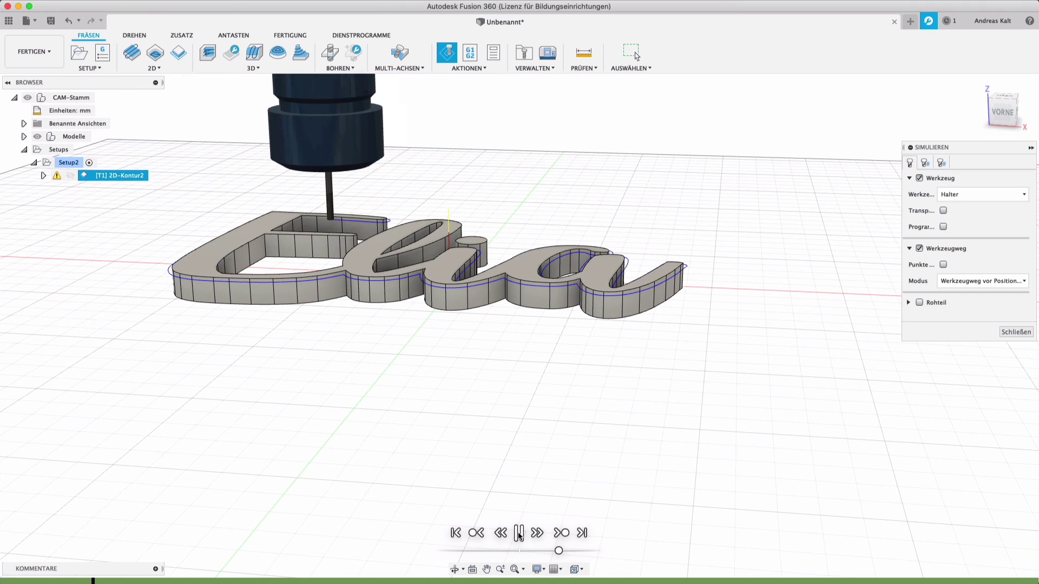
{"action": "scroll", "coordinate": [601, 405], "scroll_direction": "up", "scroll_amount": 5}
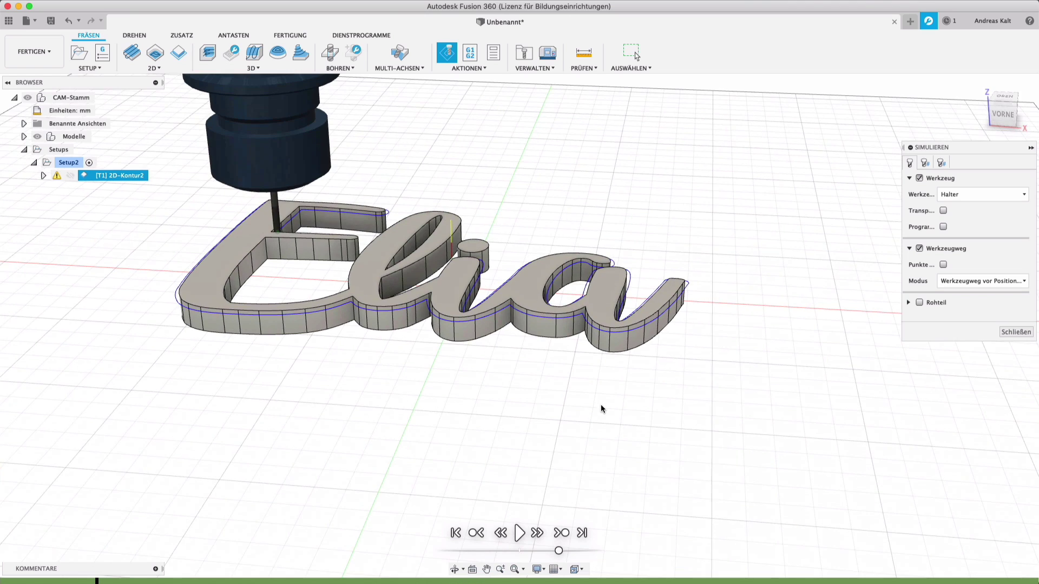
{"action": "scroll", "coordinate": [563, 232], "scroll_direction": "up", "scroll_amount": 3}
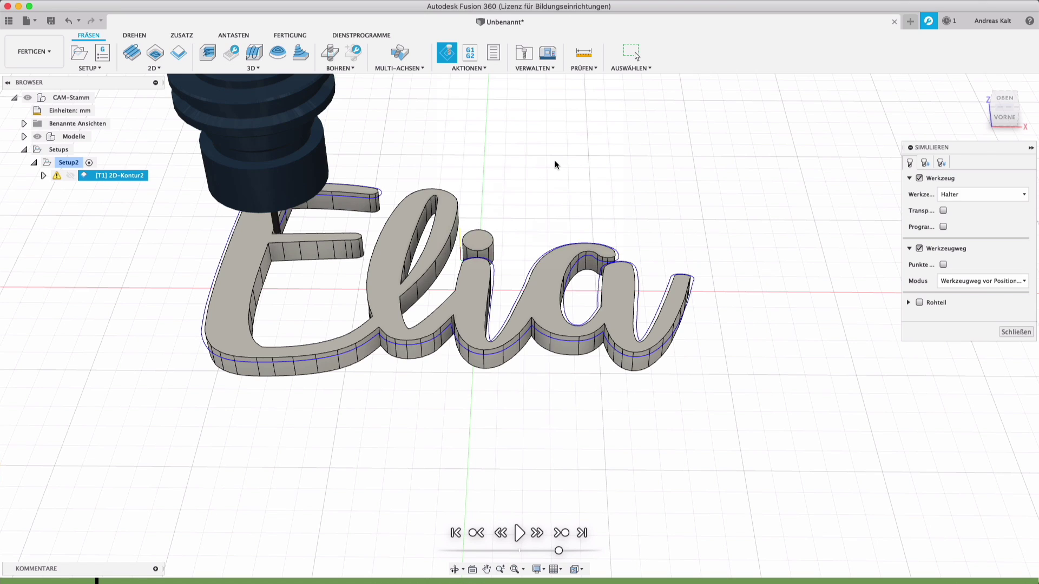
Step: Try post-processing the 2D contour with the STEPCRAFT WinPC-NC post up to saving 1001.nc, and cancel the save
{"action": "left_click", "coordinate": [470, 54]}
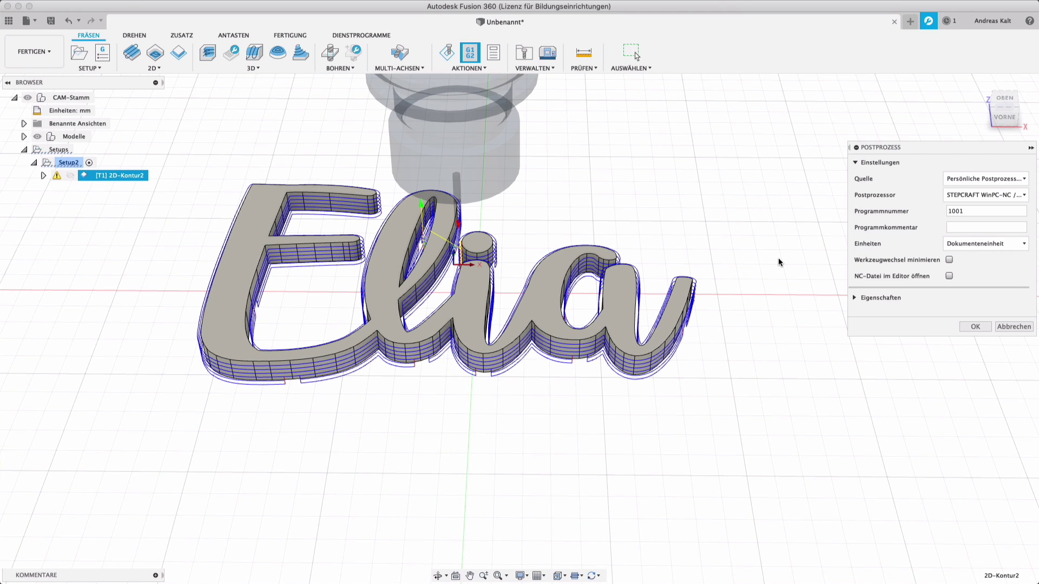
{"action": "left_click", "coordinate": [976, 328]}
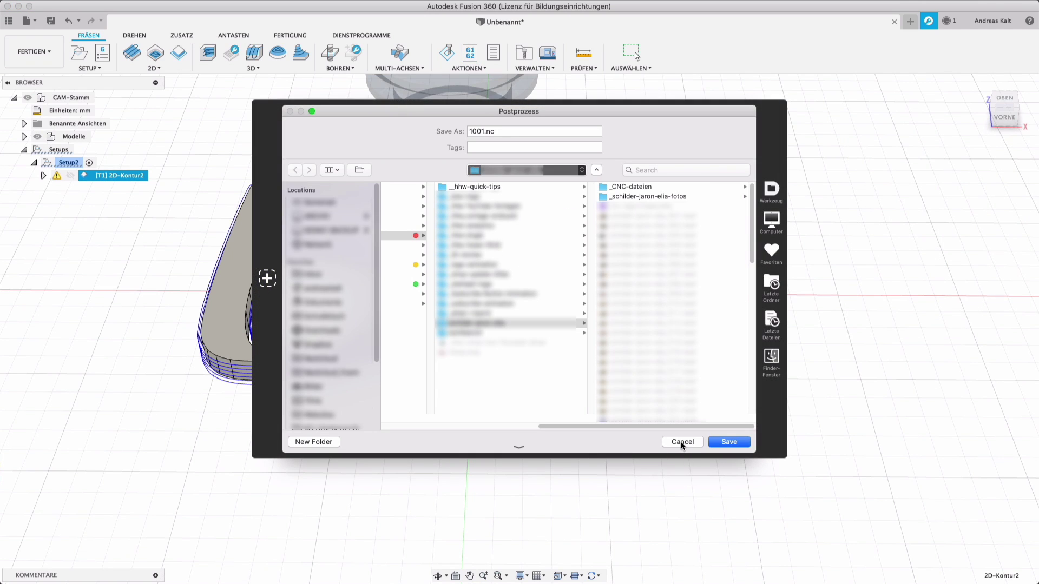
{"action": "left_click", "coordinate": [681, 441]}
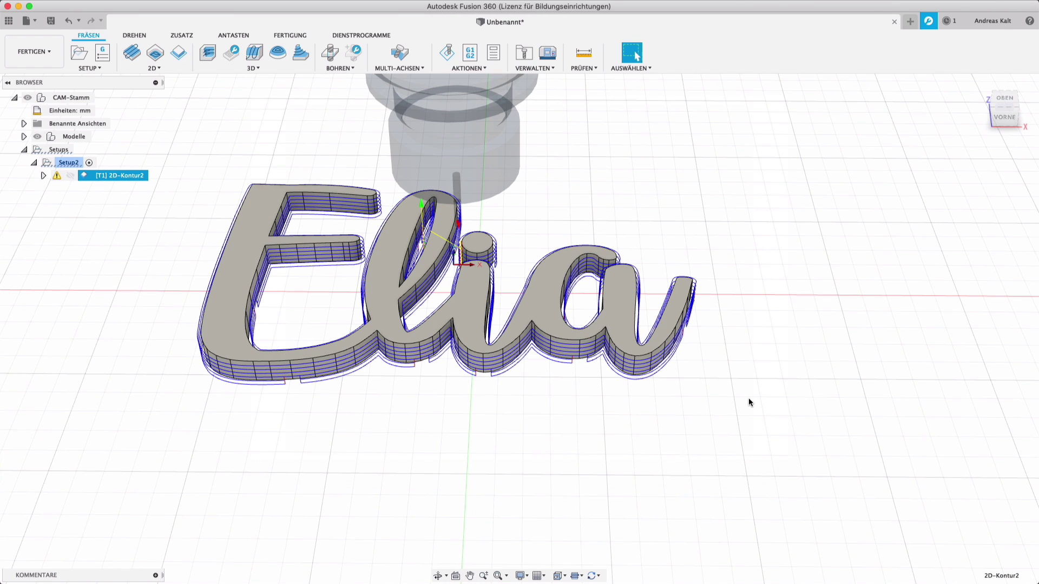